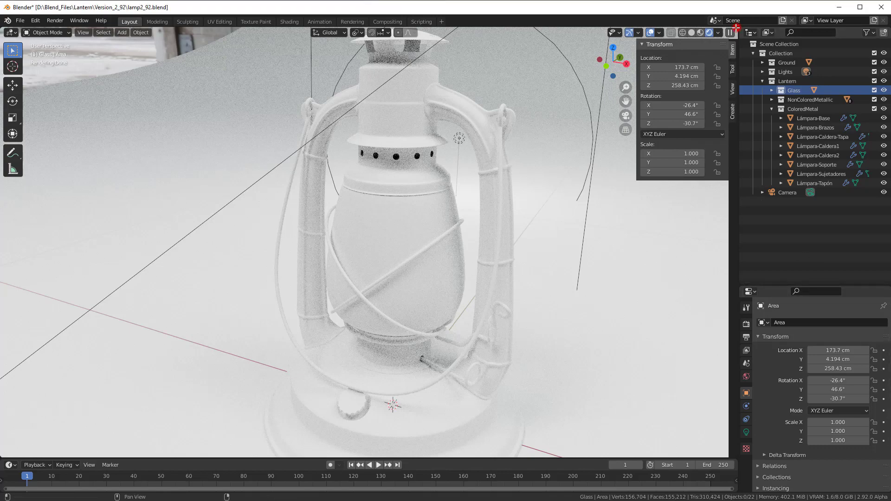
# Split the 3D viewport into two side-by-side areas and make the new area an Image Editor.
pyautogui.moveTo(736, 32); pyautogui.dragTo(379, 37)
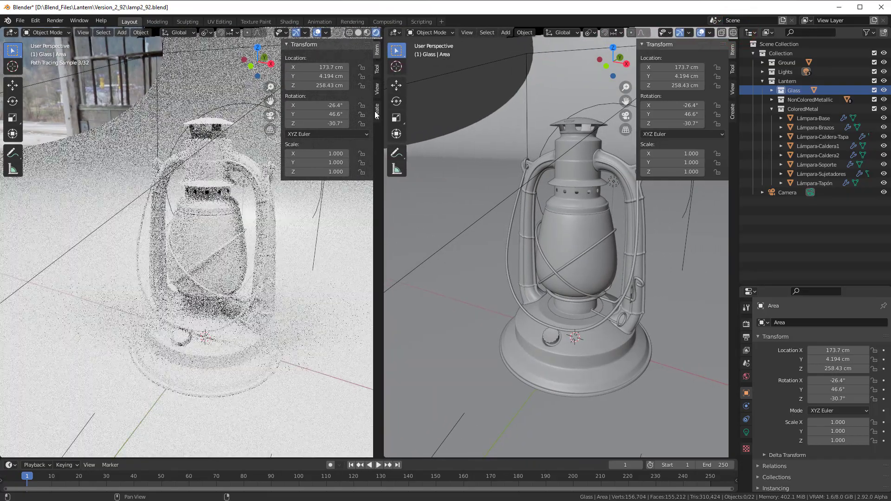
pyautogui.click(392, 33)
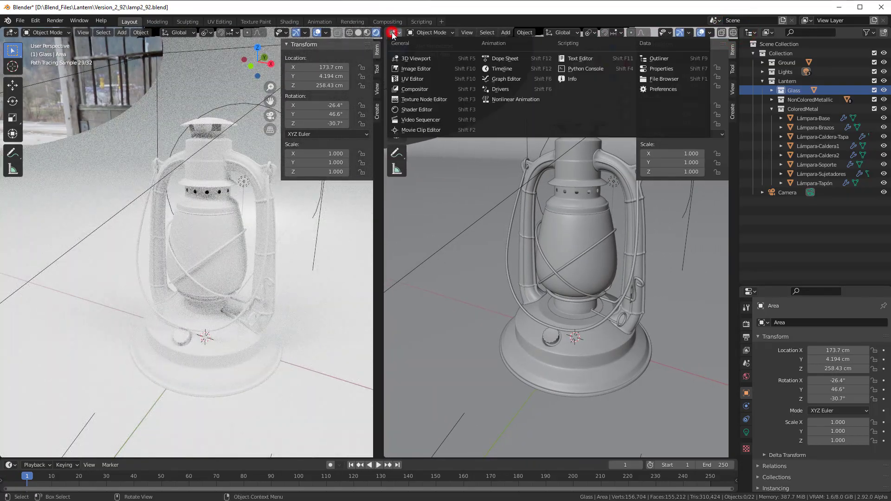
pyautogui.click(406, 70)
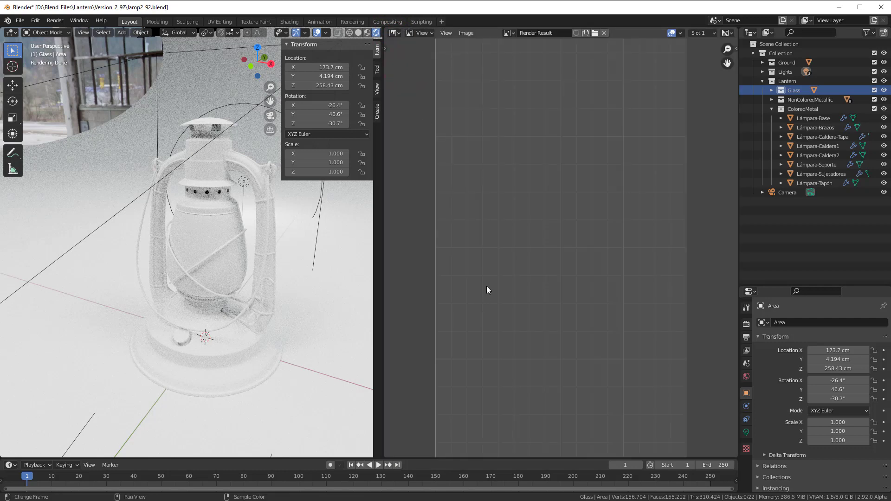
# Start opening an image and browse to the folder D:\RefImages\Lantern.
pyautogui.click(594, 32)
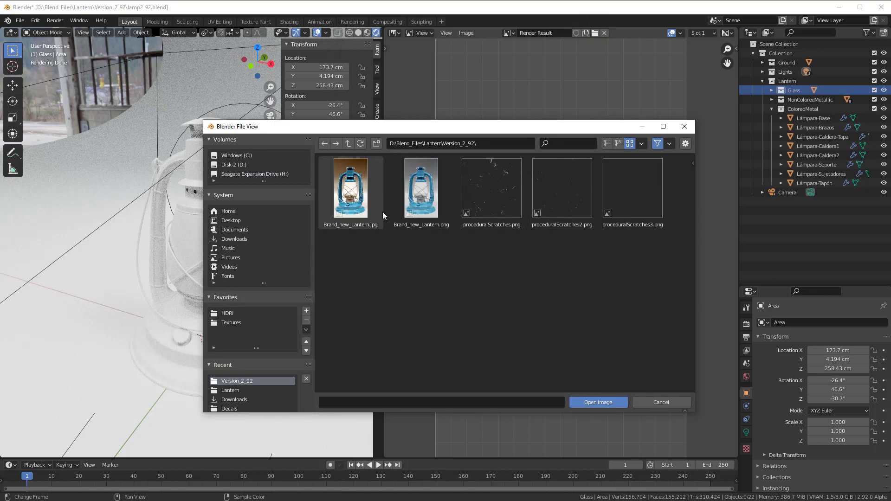
pyautogui.click(231, 164)
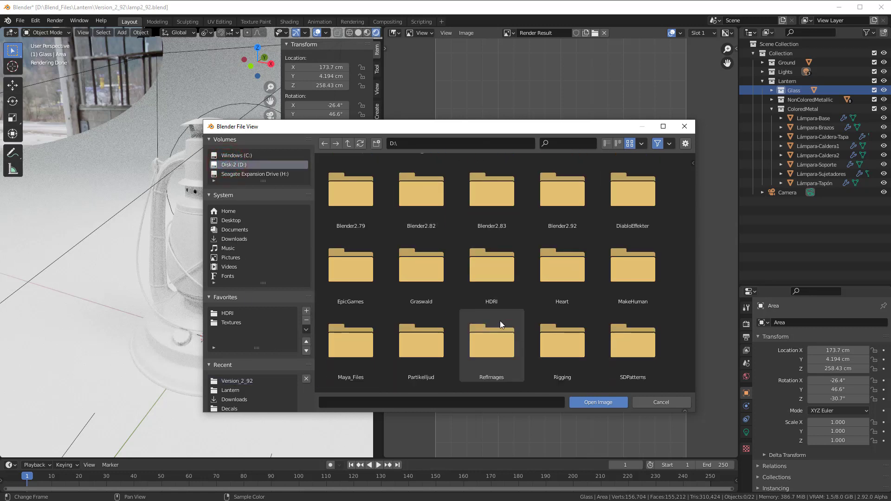
pyautogui.scroll(-2, 500, 321)
pyautogui.doubleClick(485, 258)
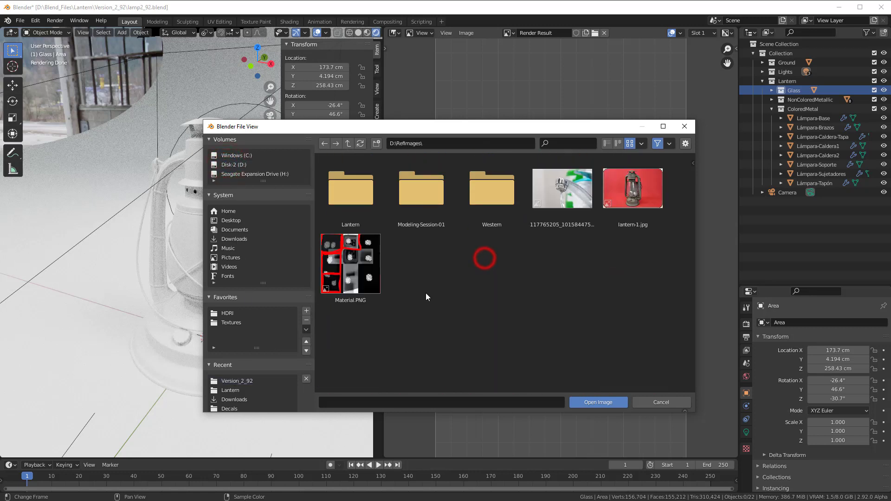
pyautogui.doubleClick(354, 201)
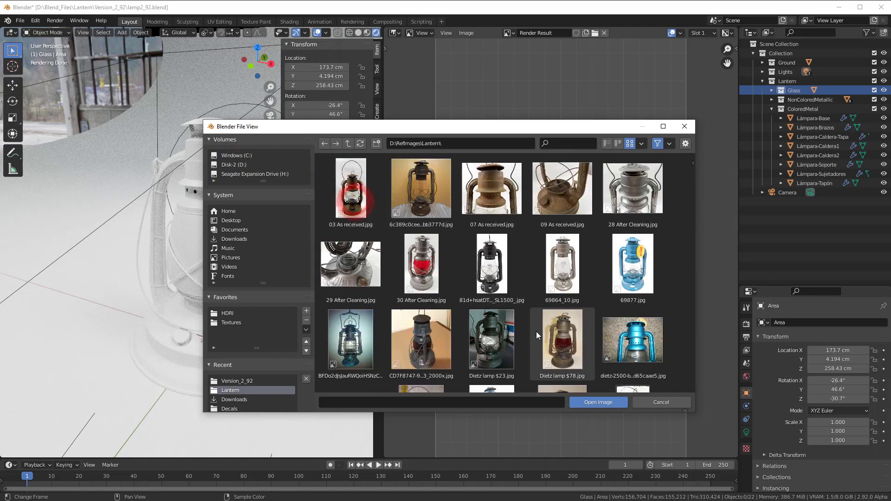
# Open the blue lantern reference photos together: 69877.jpg, the dietz-2500-blue-tag image and the Jupiter-2500-Blue-with-borders image.
pyautogui.scroll(-2, 606, 272)
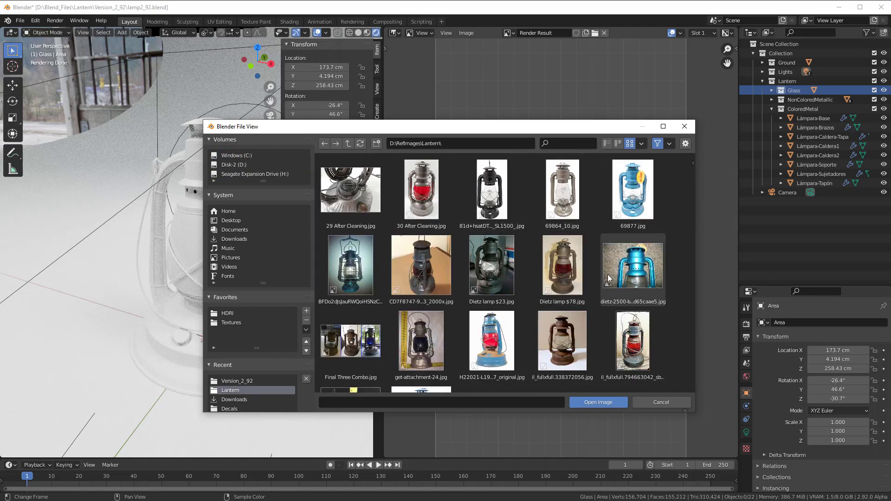
pyautogui.scroll(2, 608, 274)
pyautogui.click(641, 228)
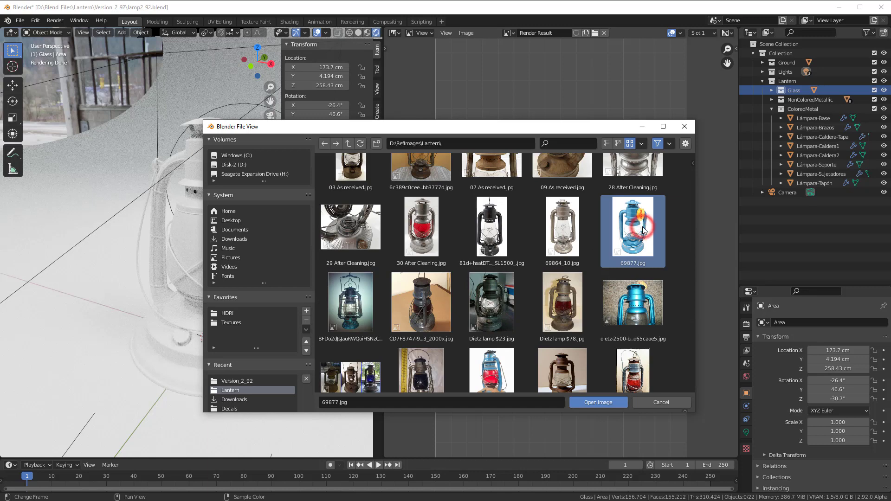
pyautogui.keyDown('shift'); pyautogui.click(636, 285); pyautogui.keyUp('shift')
pyautogui.scroll(-1, 632, 291)
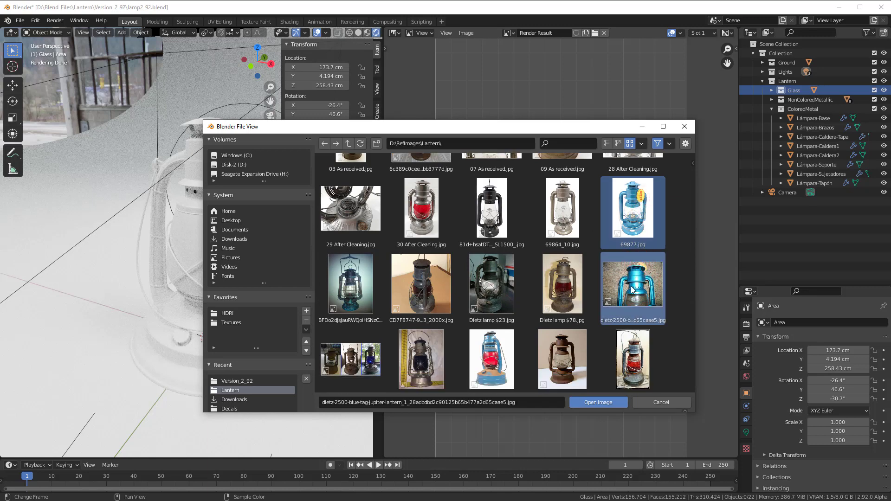
pyautogui.scroll(-2, 558, 297)
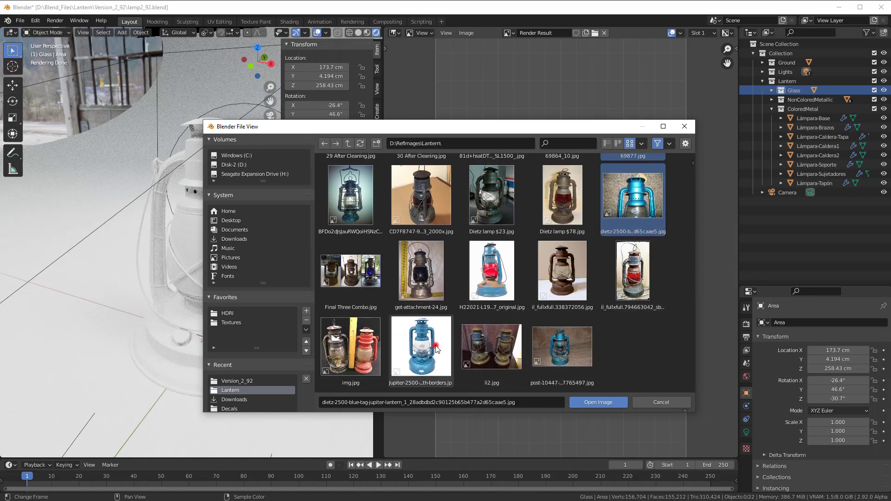
pyautogui.click(603, 402)
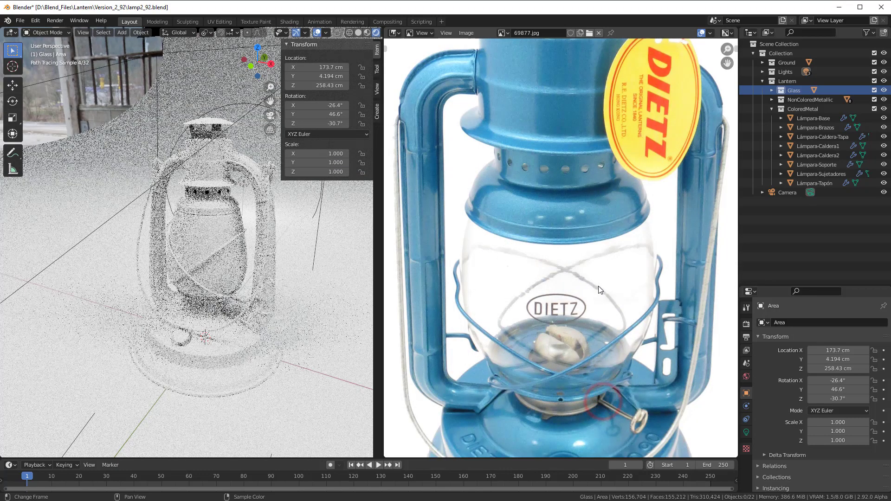
# Examine the blue painted metal, glass and wire details of the lantern in 69877.jpg, both overall and close up.
pyautogui.scroll(2, 599, 286)
pyautogui.scroll(-2, 599, 283)
pyautogui.moveTo(565, 190); pyautogui.dragTo(571, 231, button='middle')
pyautogui.scroll(-3, 570, 285)
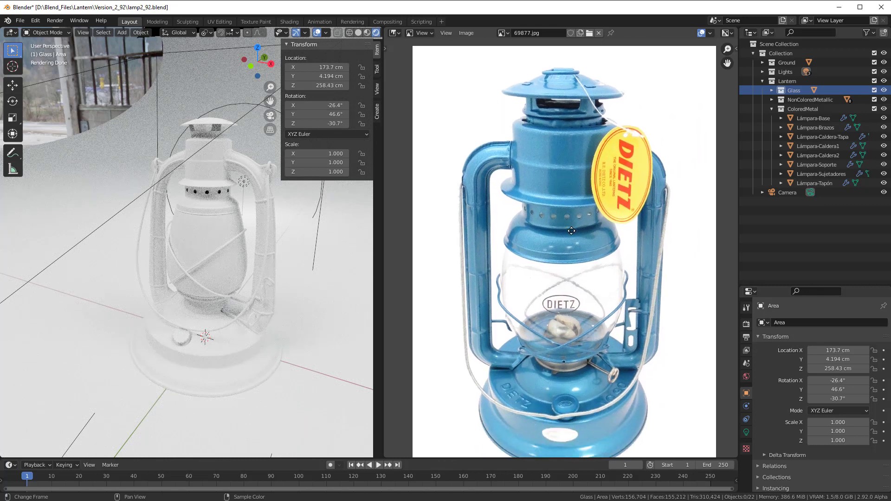
pyautogui.scroll(1, 572, 232)
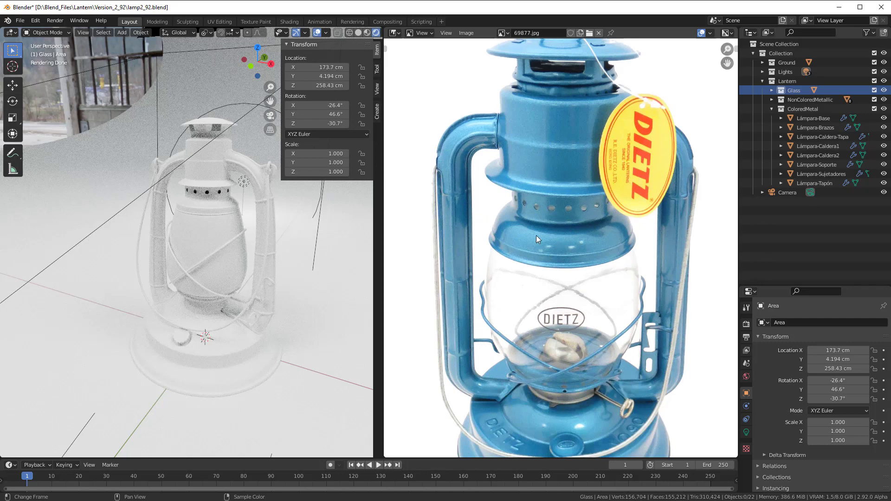
pyautogui.scroll(1, 536, 236)
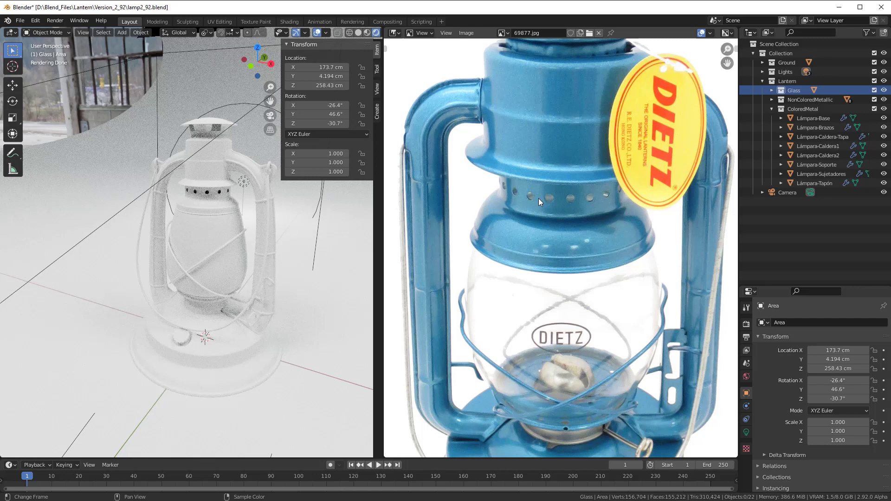
pyautogui.scroll(1, 538, 198)
pyautogui.scroll(1, 528, 280)
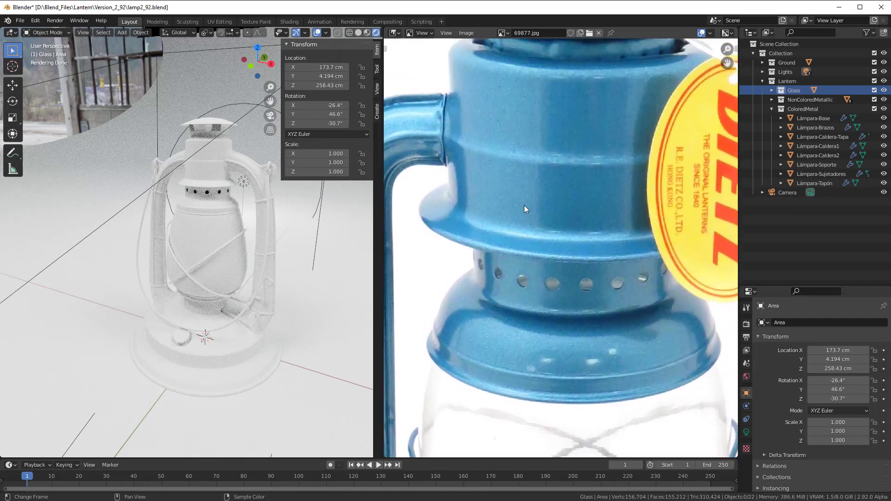
pyautogui.scroll(-2, 536, 263)
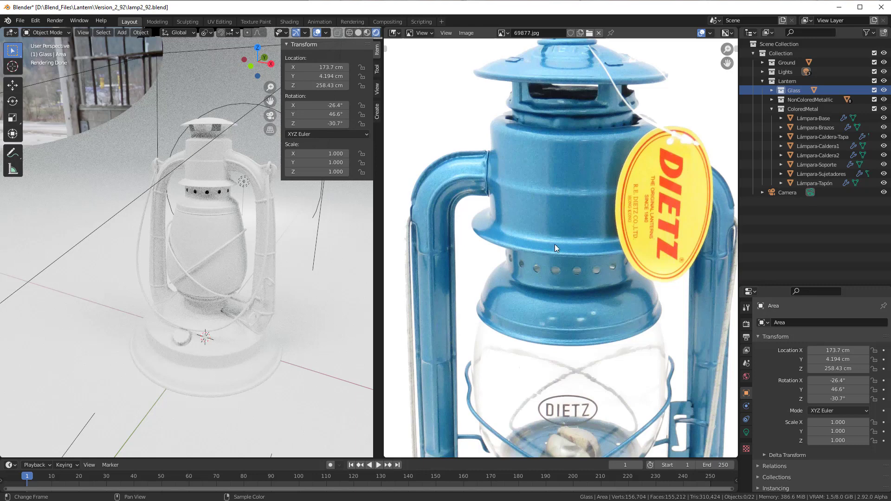
# Show the BFDo2 lantern photo in the Image Editor, followed by the dietz-2500-blue-tag reference photo.
pyautogui.click(503, 33)
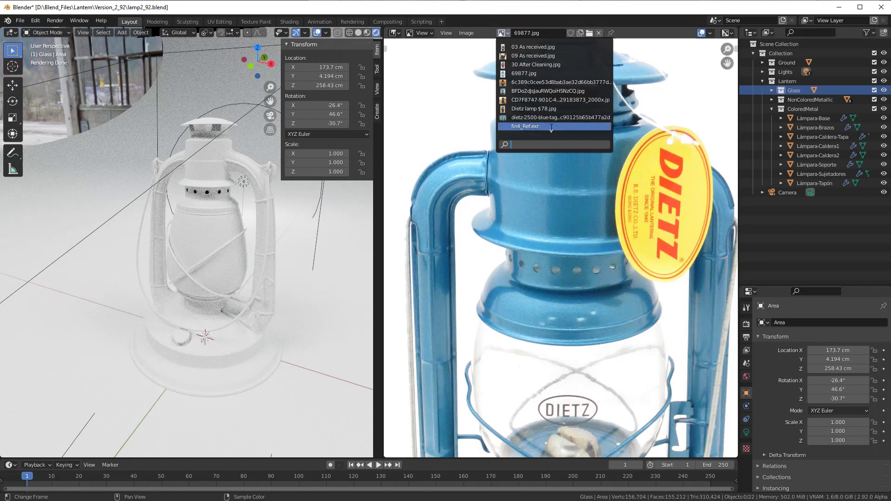
pyautogui.click(530, 92)
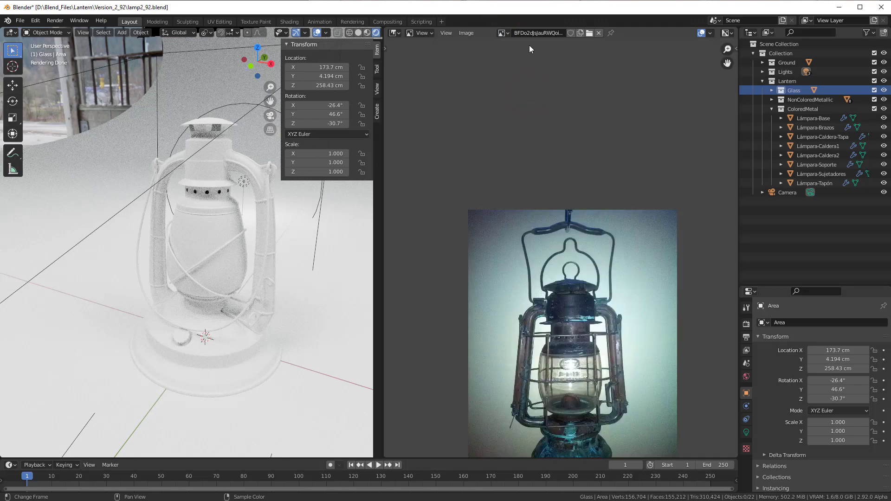
pyautogui.click(504, 33)
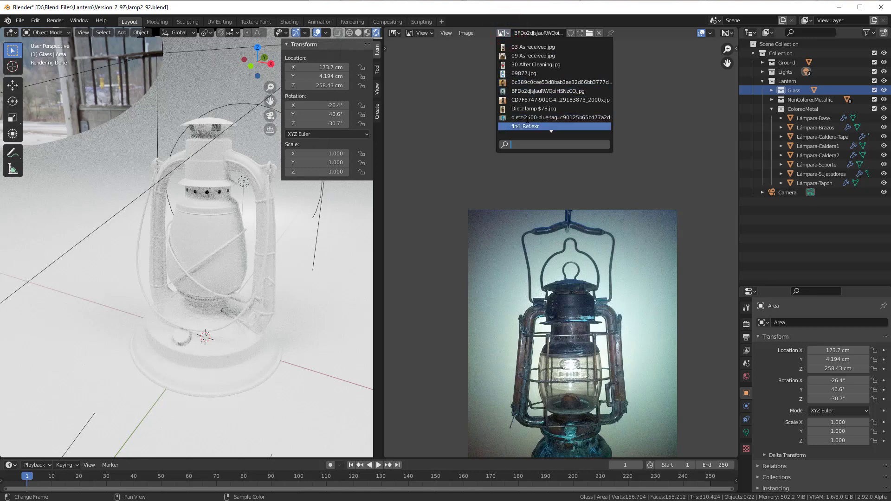
pyautogui.click(523, 98)
# Examine the metallic blue paint, highlights and seams on the upper part of the lantern in the dietz-2500-blue-tag photo.
pyautogui.scroll(3, 562, 314)
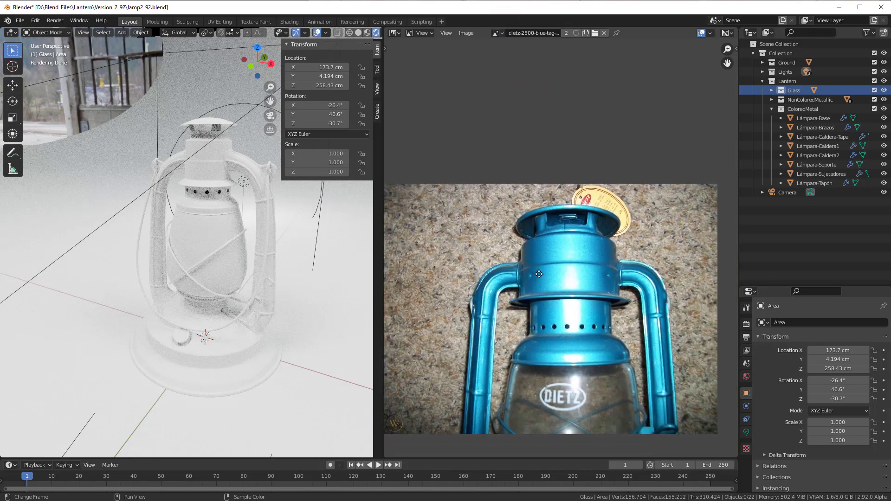
pyautogui.scroll(1, 542, 302)
pyautogui.moveTo(545, 264); pyautogui.dragTo(546, 259, button='middle')
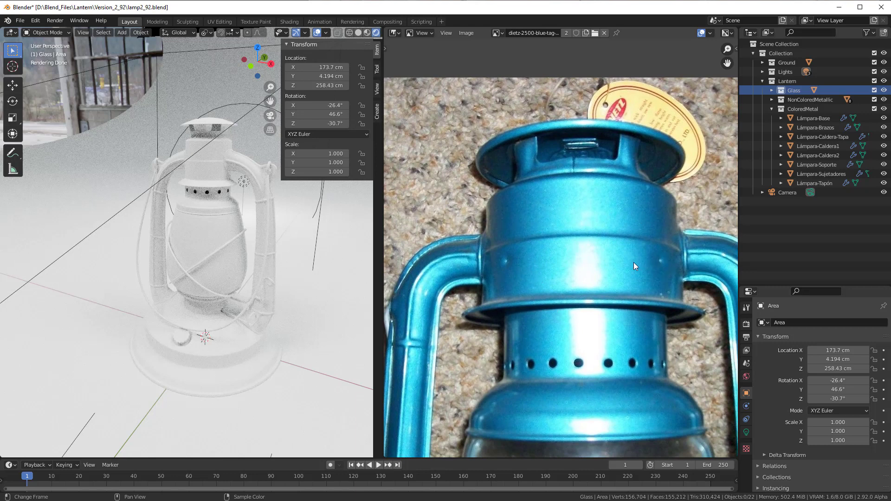
pyautogui.scroll(-1, 634, 262)
pyautogui.moveTo(634, 262); pyautogui.dragTo(621, 225, button='middle')
pyautogui.scroll(2, 560, 269)
pyautogui.scroll(-2, 558, 270)
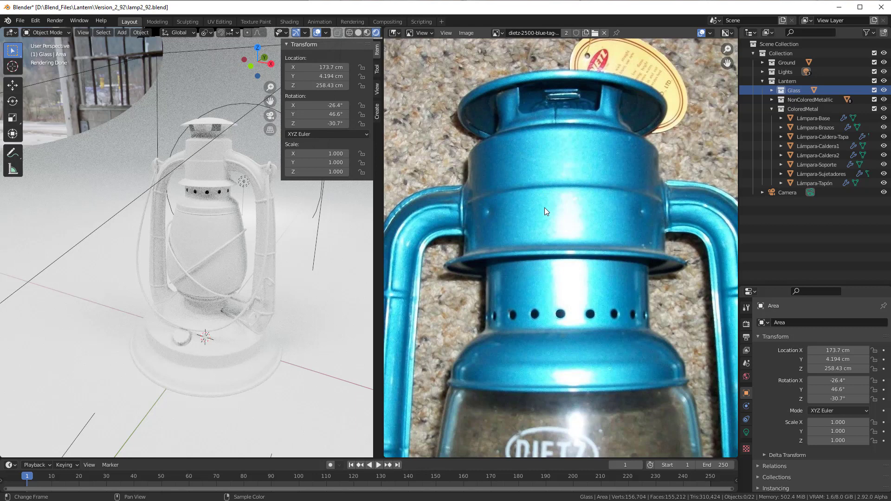
pyautogui.scroll(-4, 553, 230)
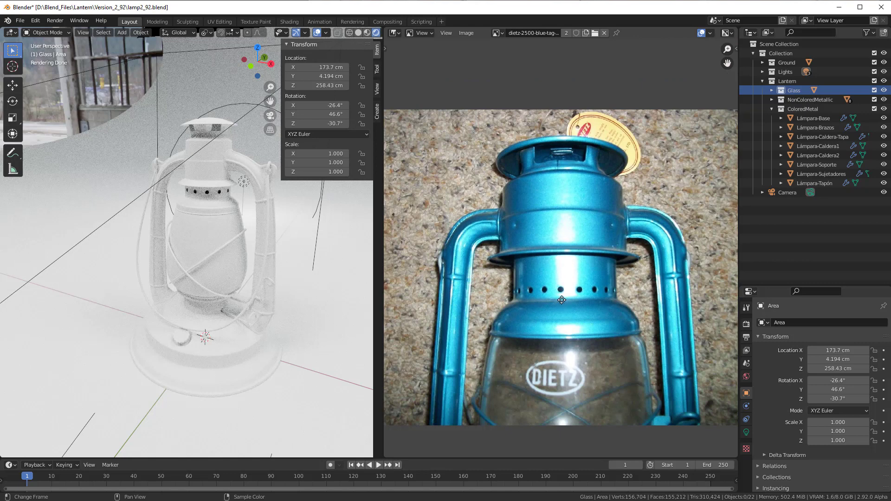
pyautogui.moveTo(562, 300); pyautogui.dragTo(559, 280, button='middle')
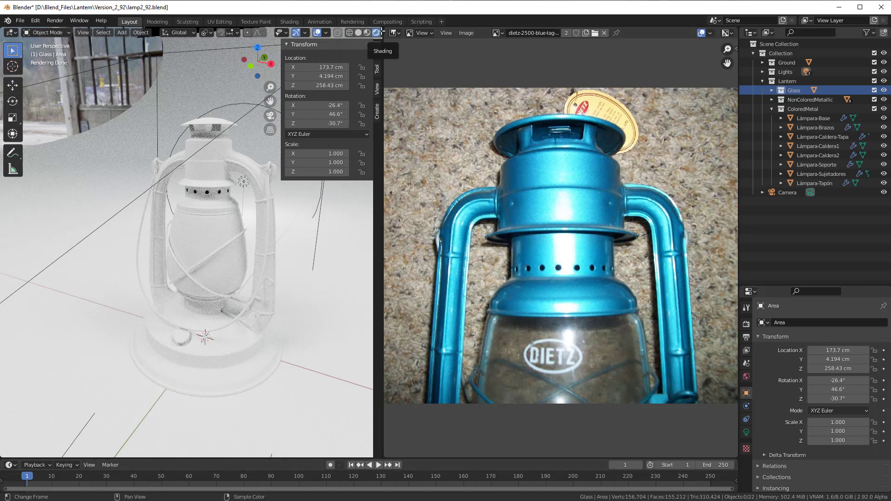
# Replace the side-by-side layout with a Shader Editor stacked above the rendered 3D viewport.
pyautogui.moveTo(381, 29); pyautogui.dragTo(392, 25)
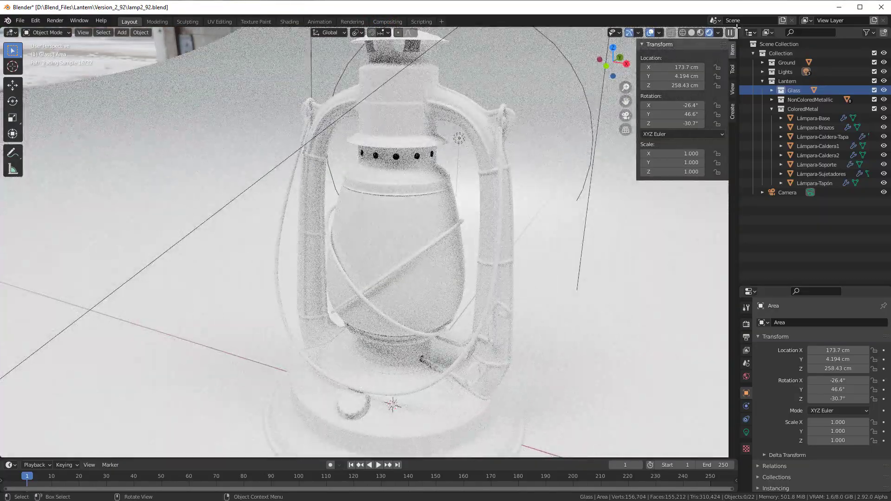
pyautogui.moveTo(736, 24); pyautogui.dragTo(706, 240)
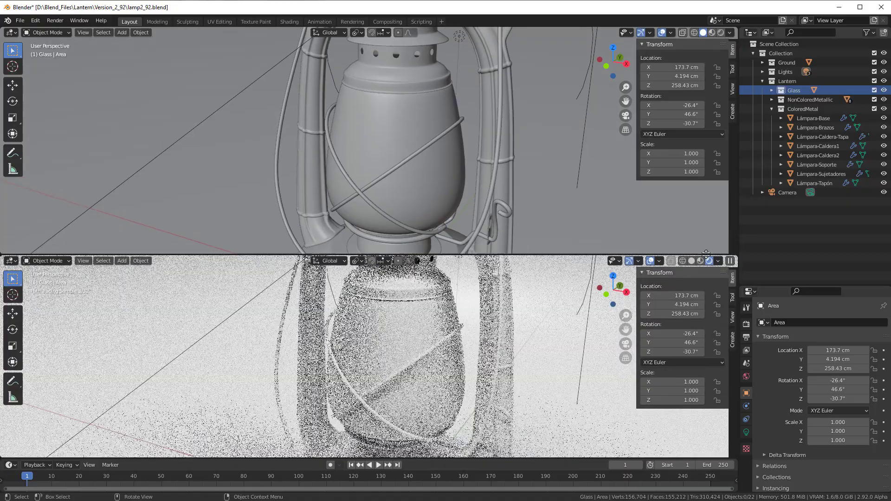
pyautogui.click(10, 32)
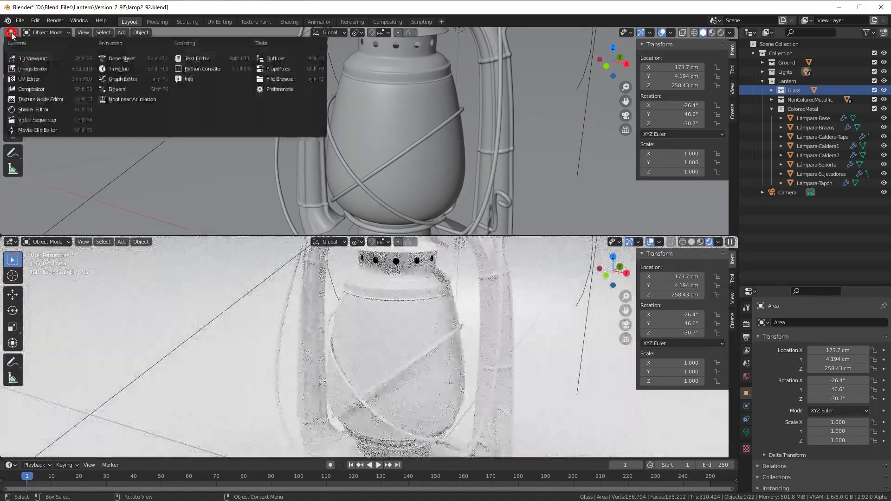
pyautogui.click(39, 109)
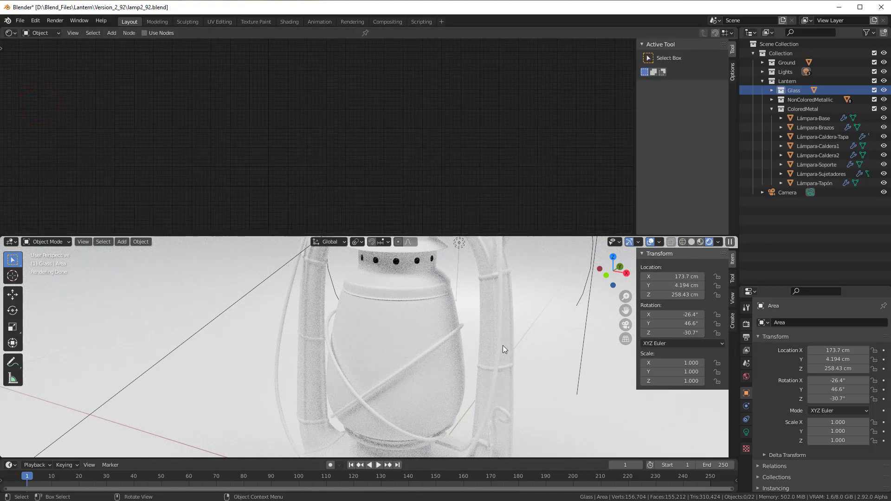
# Split the rendered 3D viewport below the Shader Editor and make the new area beside it an Image Editor.
pyautogui.moveTo(736, 237); pyautogui.dragTo(474, 235)
pyautogui.click(486, 241)
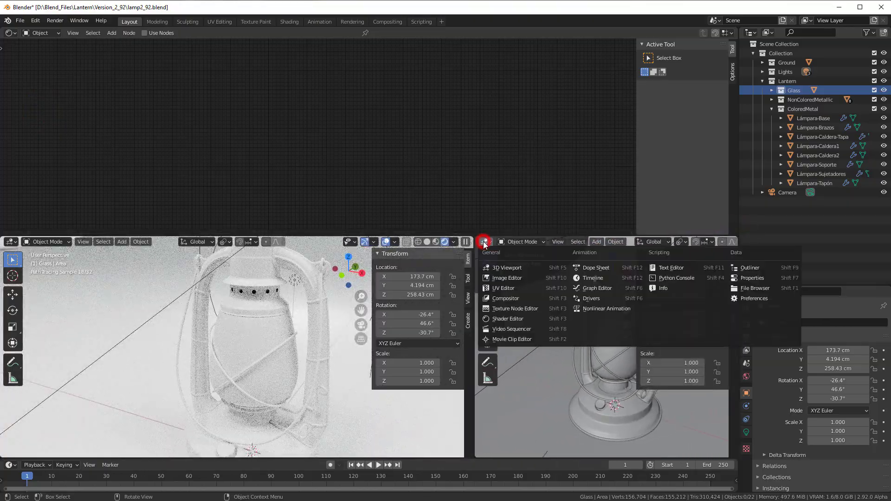
pyautogui.click(505, 277)
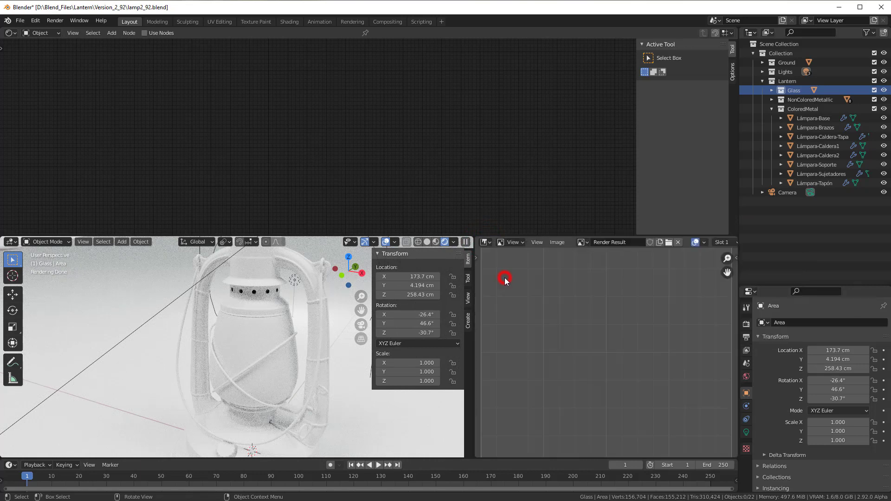
# Display Jupiter-2500-Blue-with-borders.jpg in the Image Editor and frame both the reference and the 3D lantern.
pyautogui.click(583, 244)
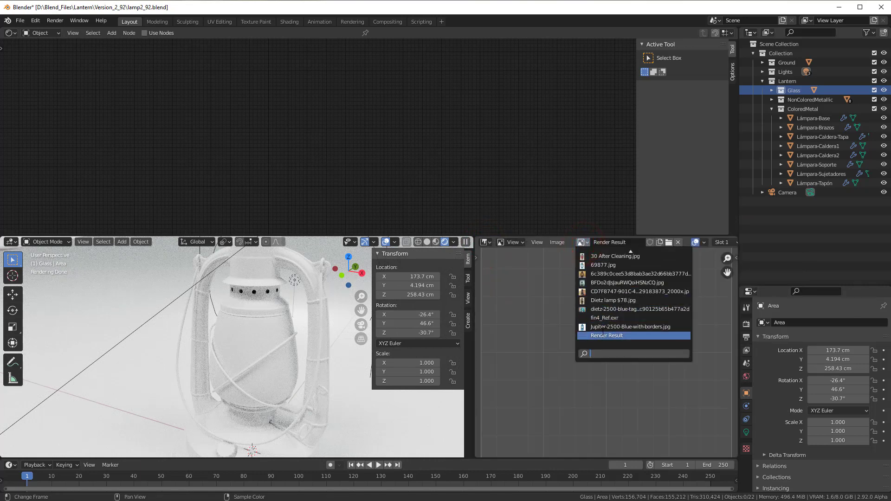
pyautogui.click(602, 327)
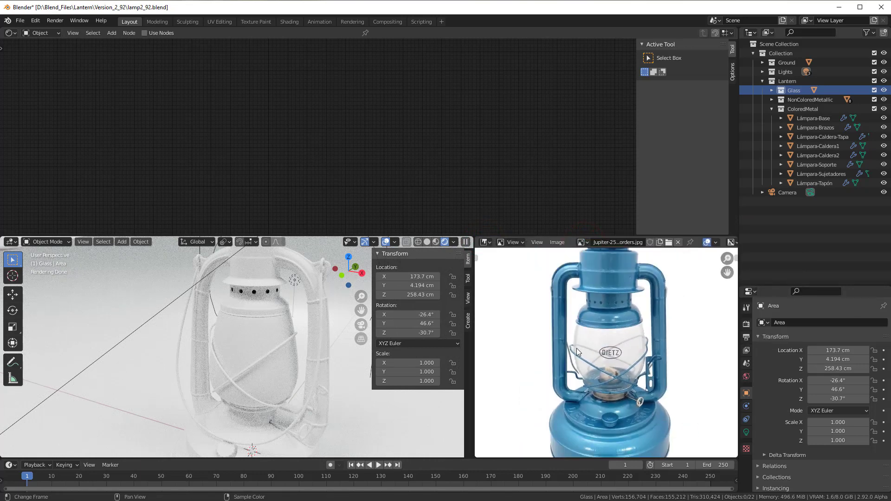
pyautogui.moveTo(577, 348); pyautogui.dragTo(590, 325, button='middle')
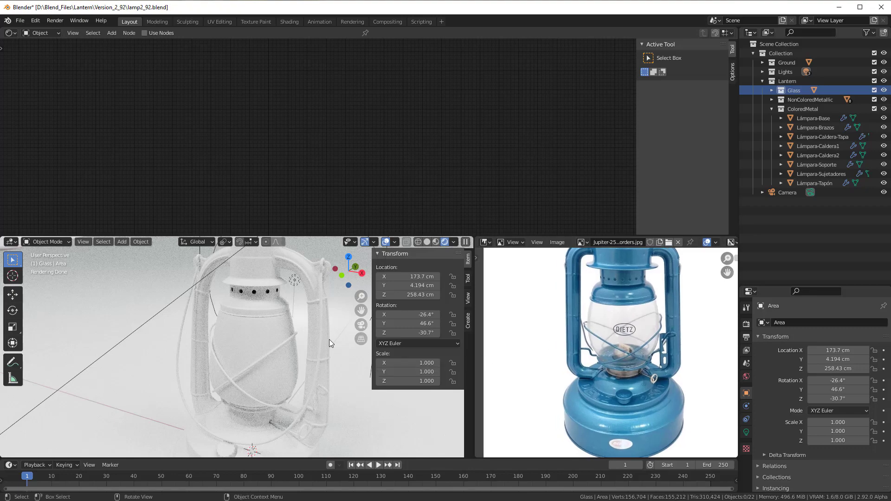
pyautogui.scroll(-1, 329, 339)
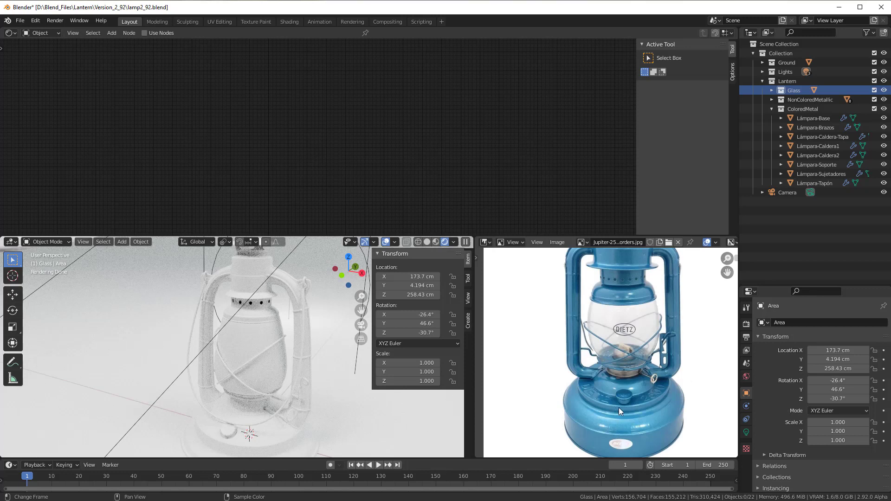
# Select Lámpara-Base in the ColoredMetal collection and create a new material for it.
pyautogui.click(819, 119)
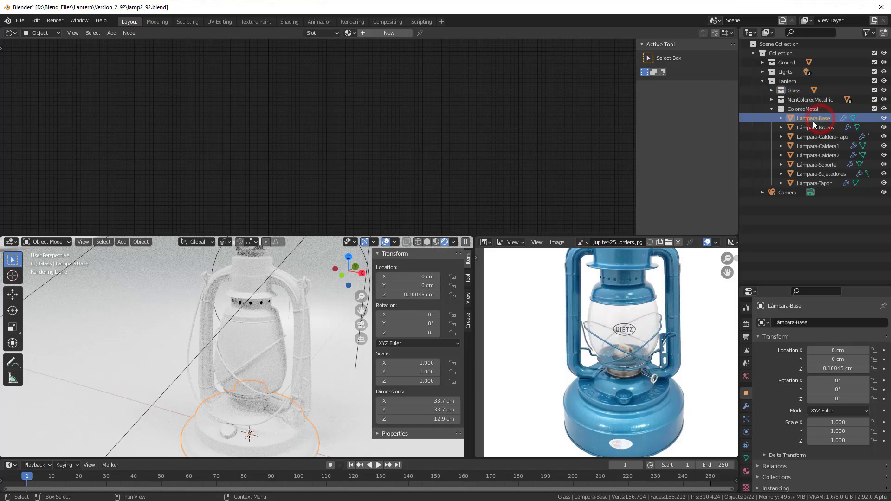
pyautogui.scroll(2, 320, 409)
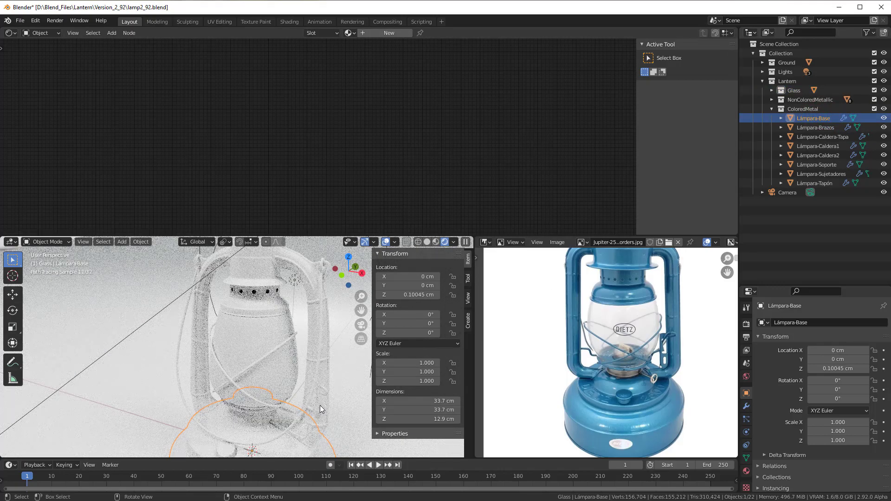
pyautogui.scroll(4, 320, 409)
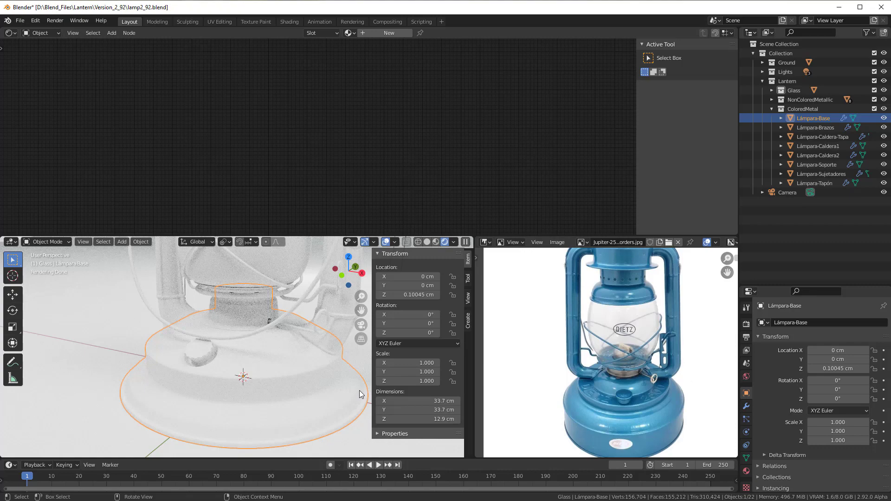
pyautogui.scroll(3, 330, 389)
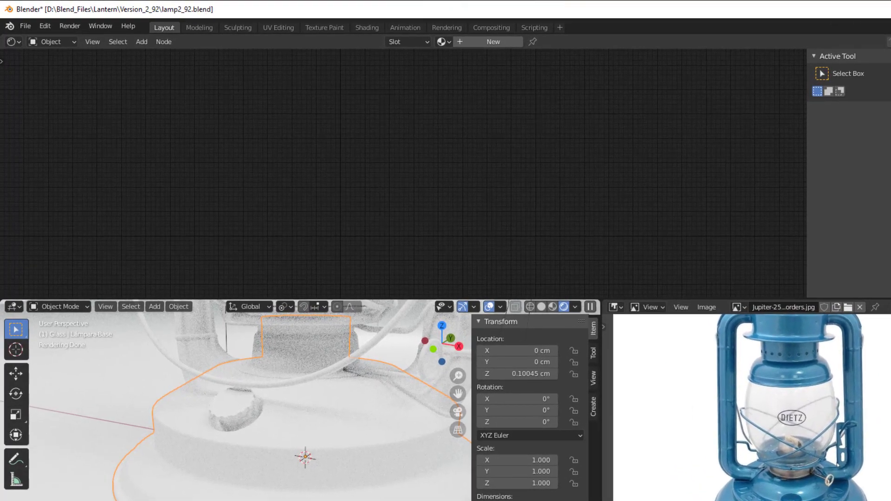
pyautogui.click(494, 42)
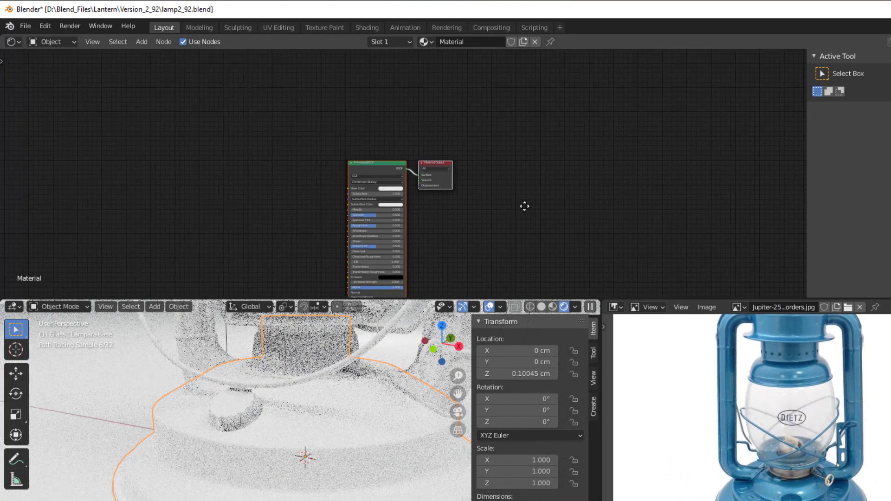
# Set the Principled BSDF's Base Color to a saturated blue.
pyautogui.scroll(1, 617, 207)
pyautogui.click(548, 168)
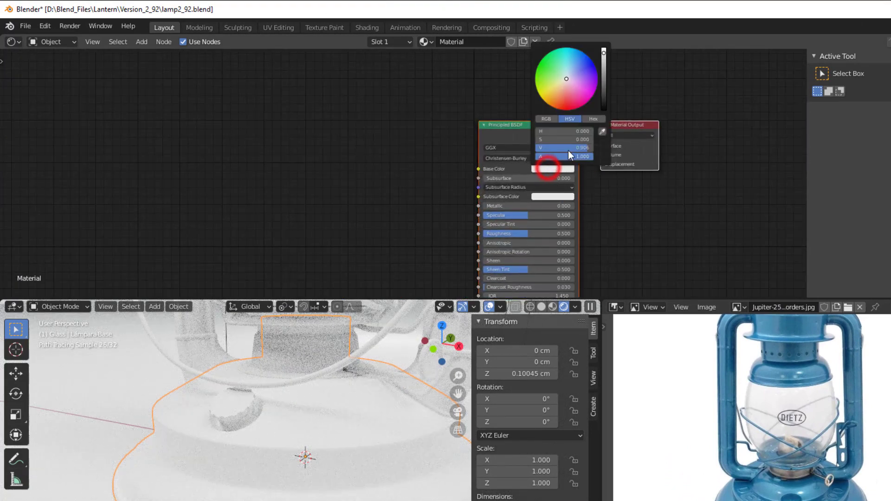
pyautogui.click(585, 68)
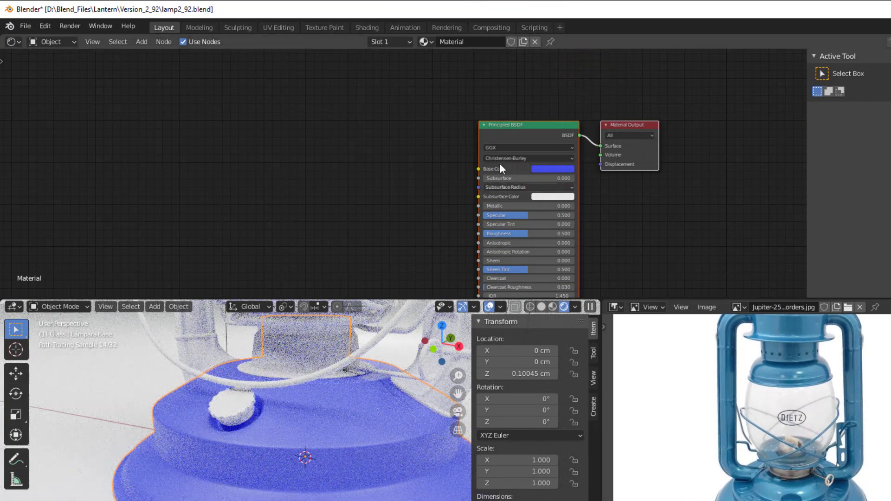
# Examine the blue paint around the embossed DIETZ lettering and filler cap on the base in the reference photo.
pyautogui.moveTo(539, 138); pyautogui.dragTo(636, 117, button='middle')
pyautogui.scroll(2, 471, 175)
pyautogui.moveTo(475, 190); pyautogui.dragTo(376, 190, button='middle')
pyautogui.scroll(3, 671, 469)
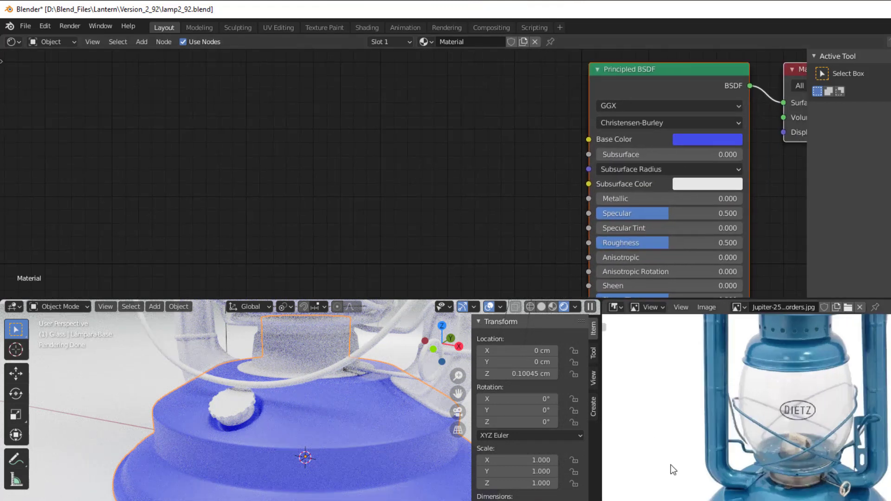
pyautogui.scroll(-2, 694, 375)
pyautogui.scroll(4, 723, 444)
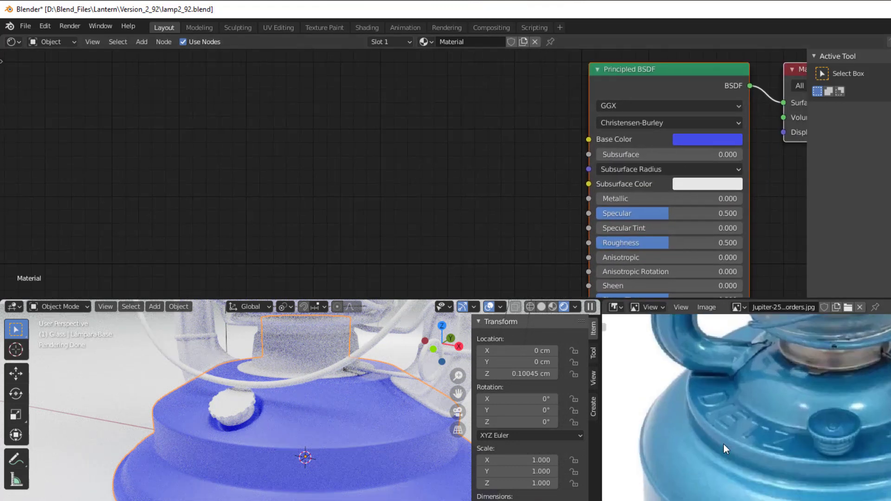
pyautogui.scroll(1, 739, 470)
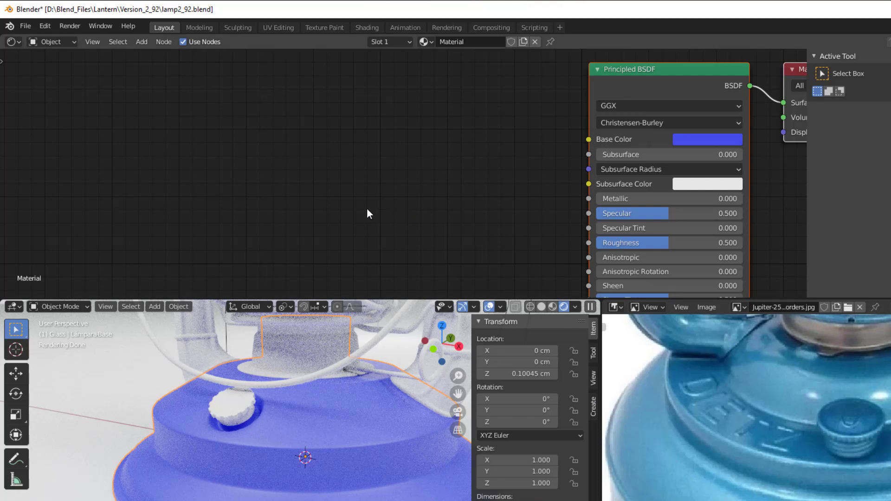
# Add a Texture Coordinate node and place it well ahead of the Principled BSDF, leaving room between them.
pyautogui.moveTo(294, 194); pyautogui.dragTo(359, 172, button='middle')
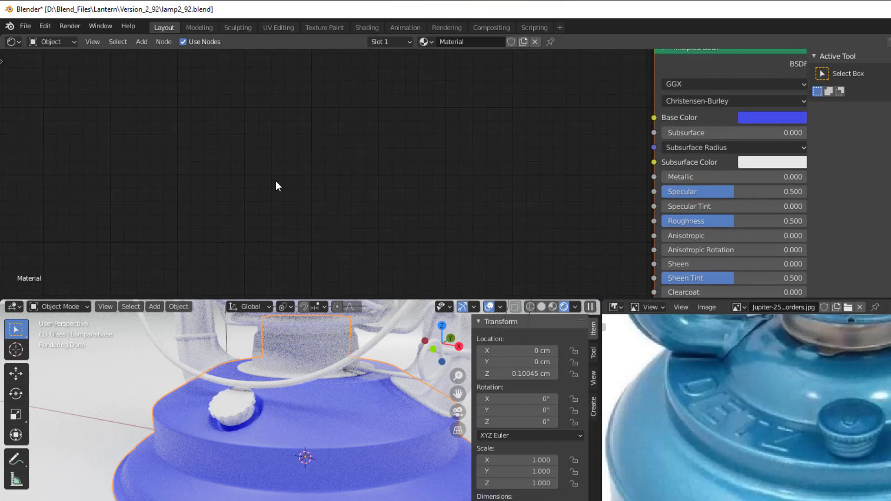
pyautogui.hotkey('shift', 'a')
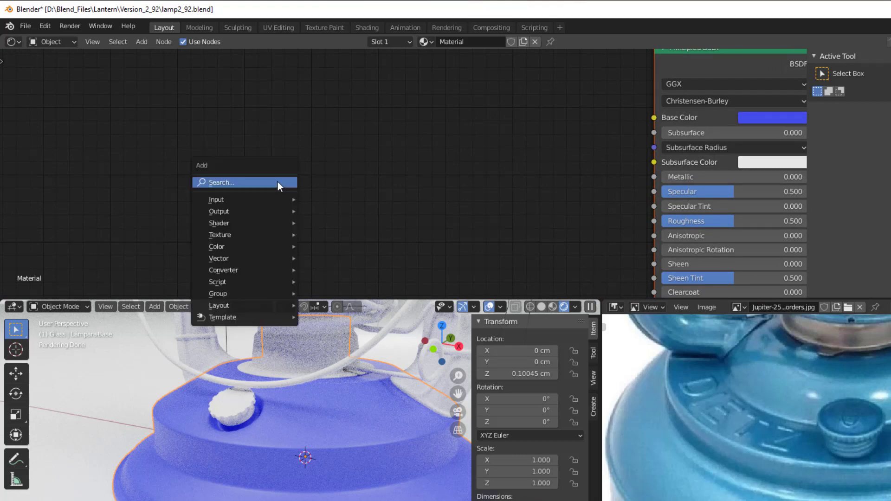
pyautogui.moveTo(270, 200)
pyautogui.click(369, 367)
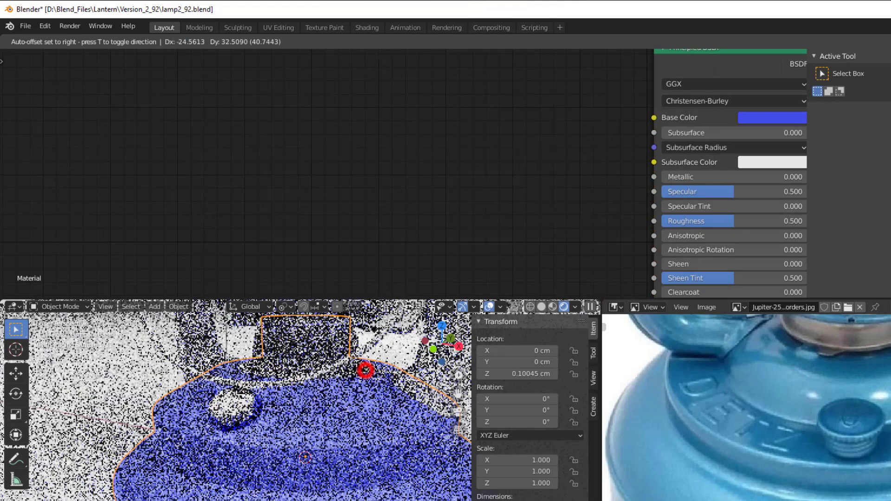
pyautogui.click(233, 93)
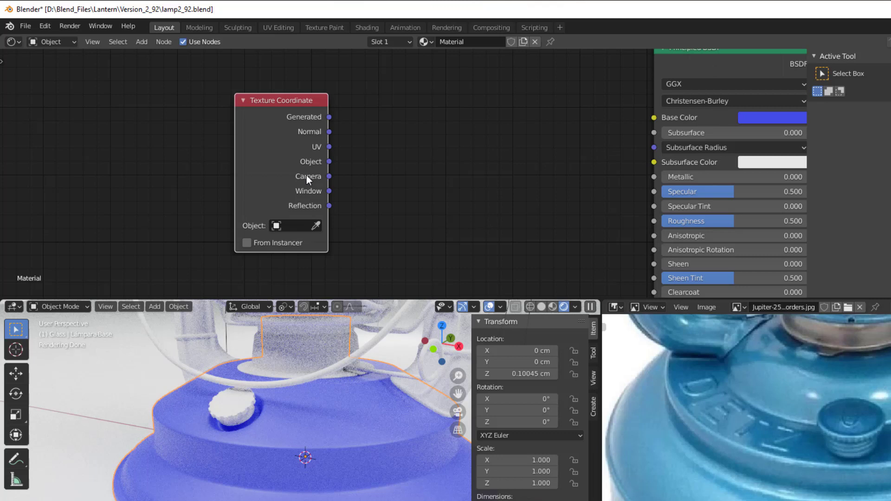
pyautogui.moveTo(298, 167); pyautogui.dragTo(268, 156)
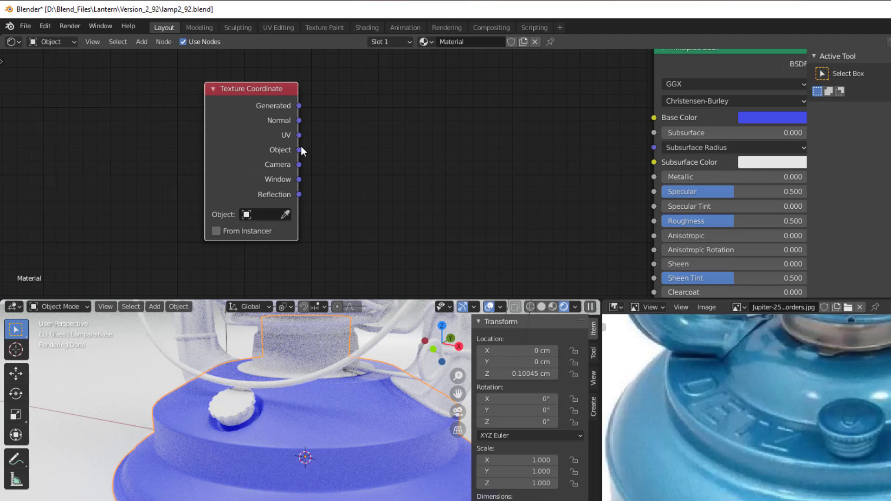
pyautogui.moveTo(261, 149); pyautogui.dragTo(234, 161)
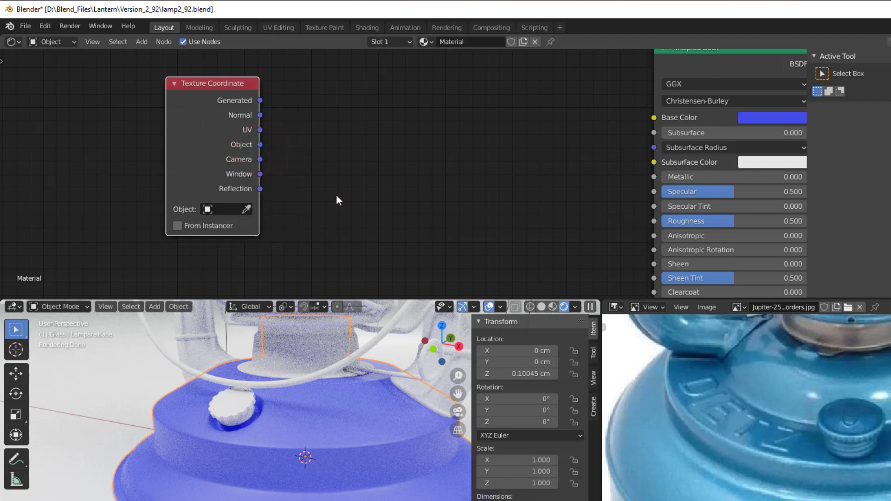
# Add a Voronoi Texture driven by the Object texture coordinates and connect its Distance output to Base Color.
pyautogui.hotkey('shift', 'a')
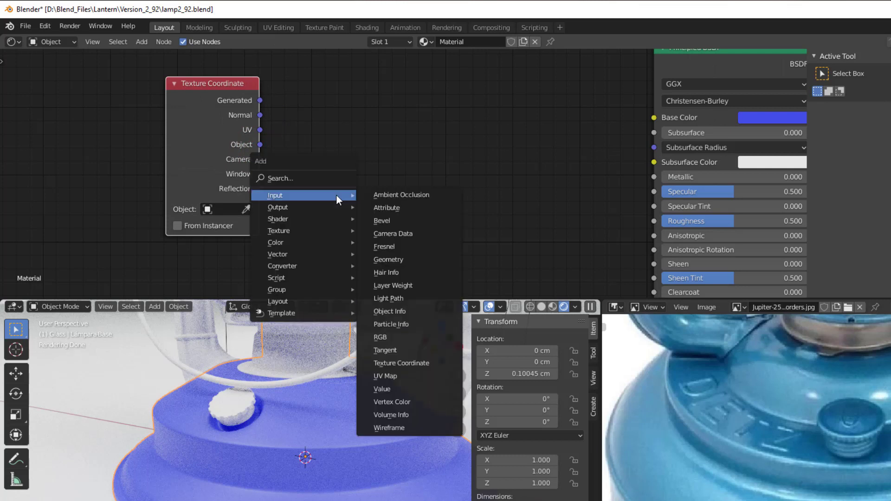
pyautogui.moveTo(333, 232)
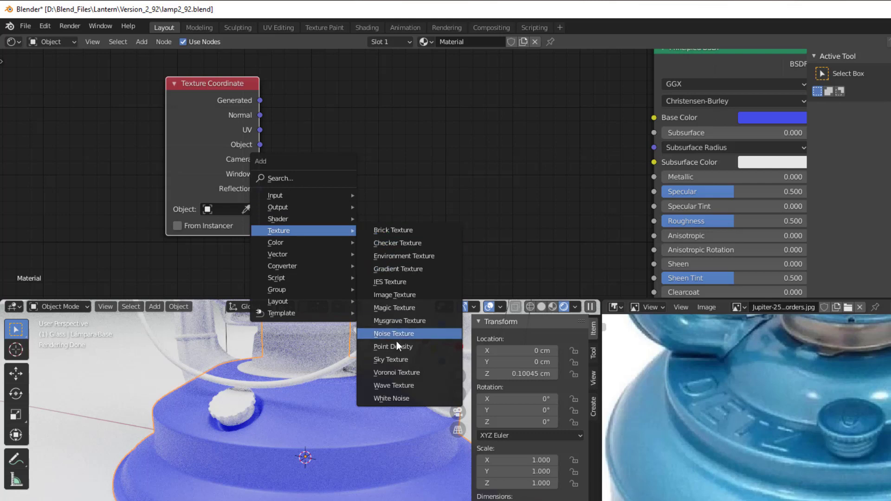
pyautogui.click(424, 370)
pyautogui.click(326, 75)
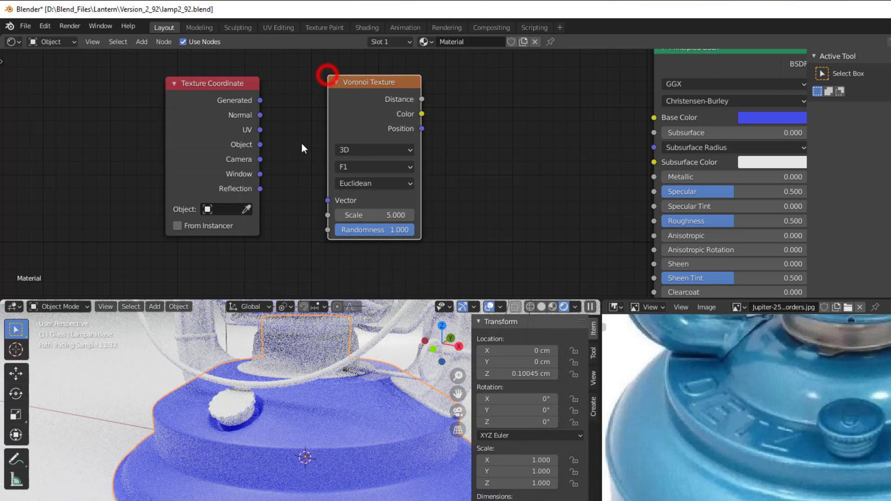
pyautogui.moveTo(260, 144); pyautogui.dragTo(328, 200)
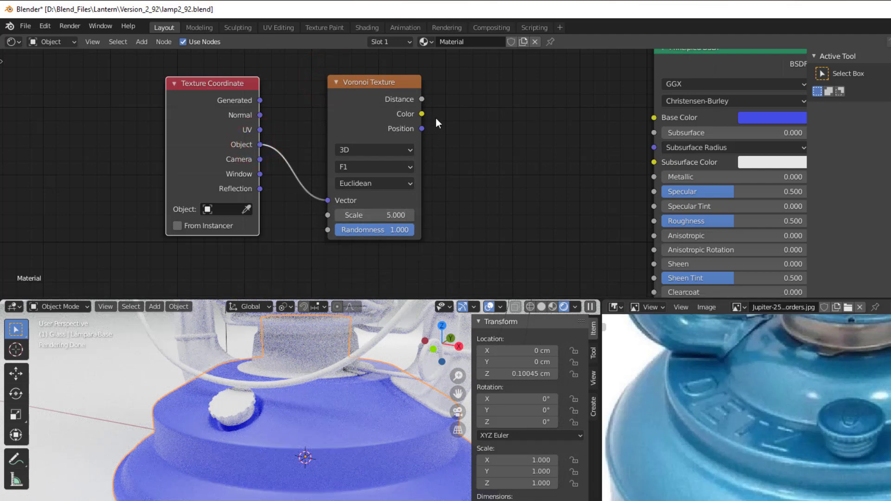
pyautogui.moveTo(421, 100); pyautogui.dragTo(658, 116)
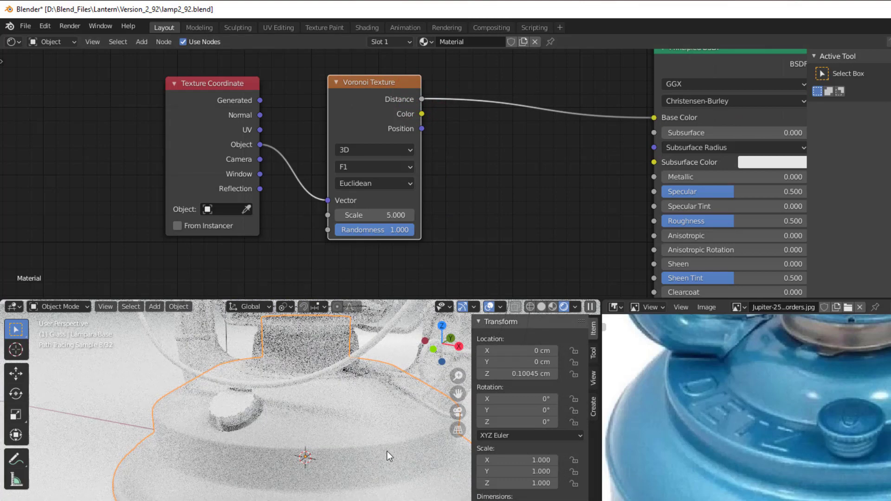
pyautogui.scroll(1, 339, 496)
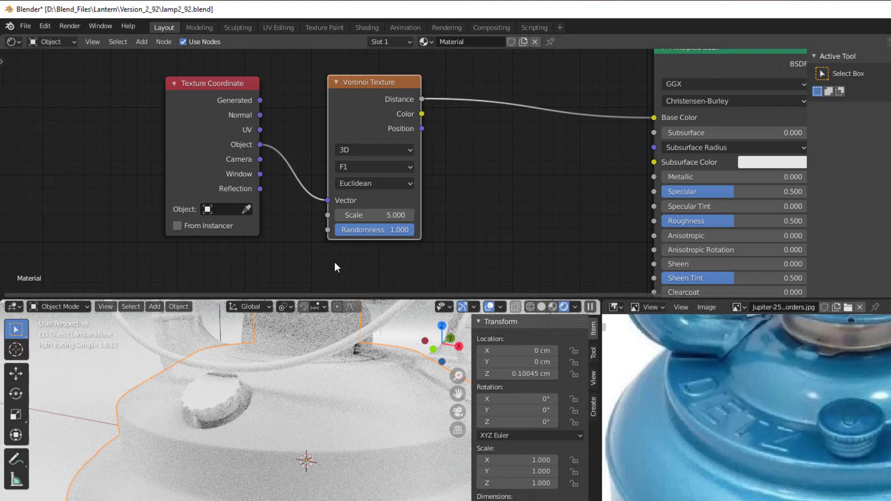
# Set the Voronoi Texture's scale to 3000 and compare the grain on the base up close with the reference paint.
pyautogui.moveTo(353, 215); pyautogui.dragTo(420, 215)
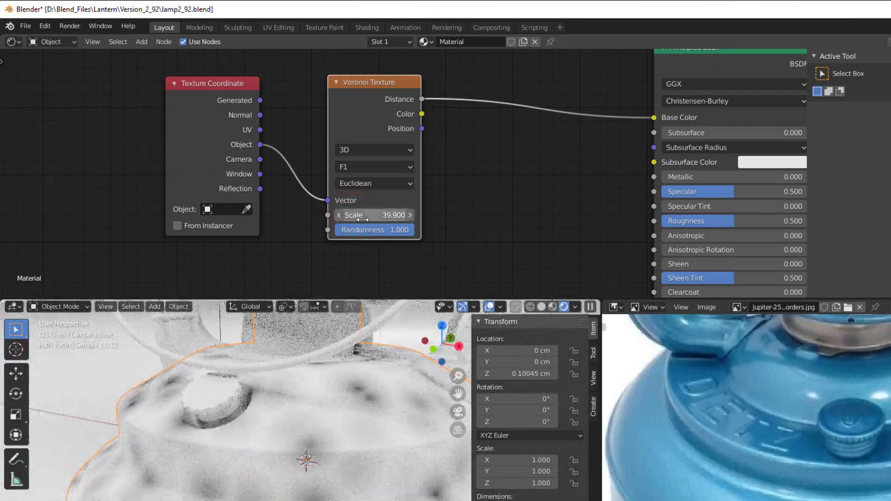
pyautogui.moveTo(363, 219); pyautogui.dragTo(386, 218)
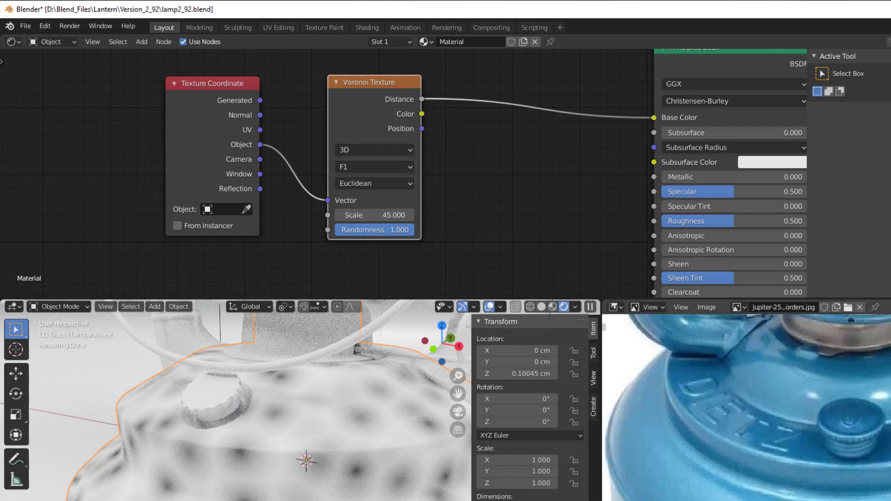
pyautogui.click(384, 216)
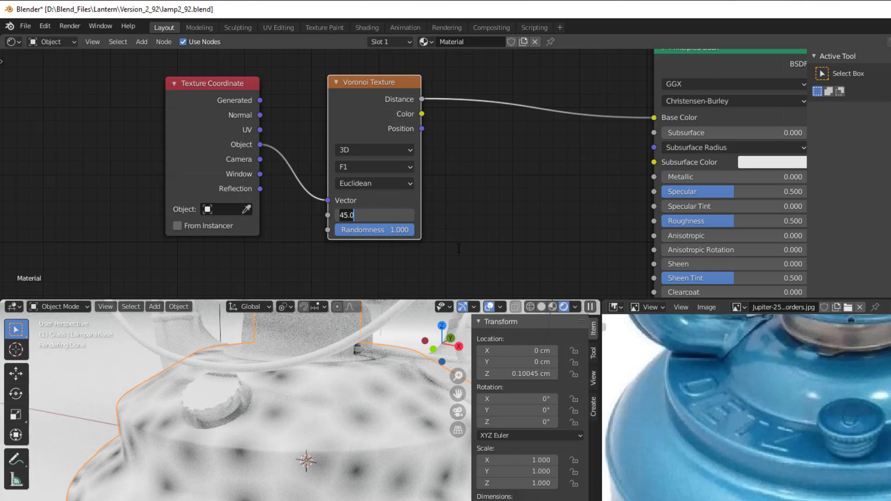
pyautogui.write('3000')
pyautogui.press('Return')
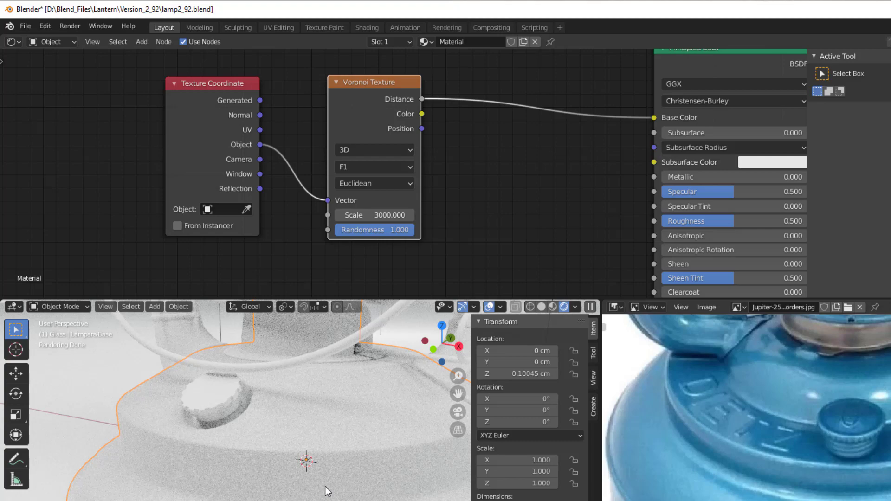
pyautogui.scroll(4, 325, 487)
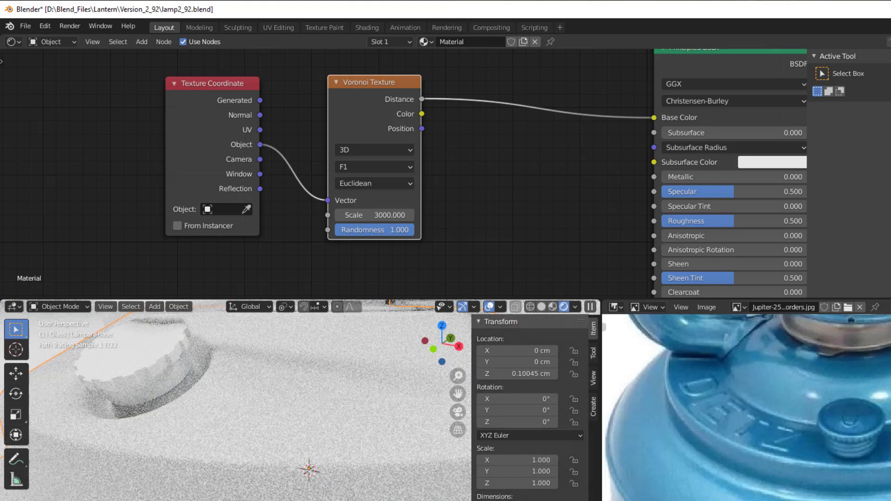
pyautogui.scroll(1, 766, 447)
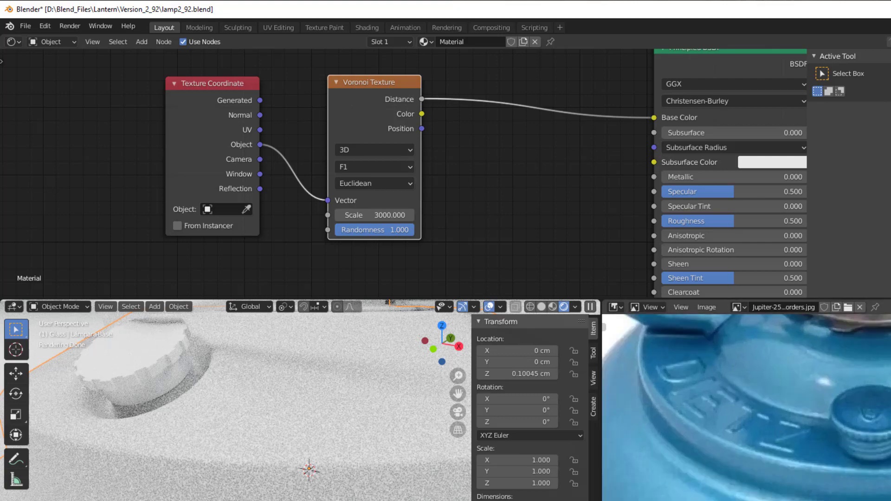
pyautogui.scroll(2, 260, 403)
pyautogui.scroll(2, 260, 403)
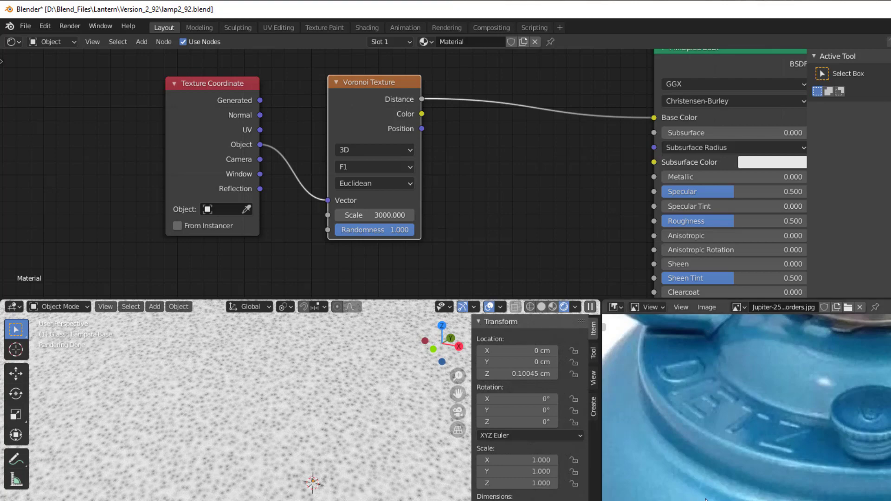
pyautogui.scroll(-5, 358, 481)
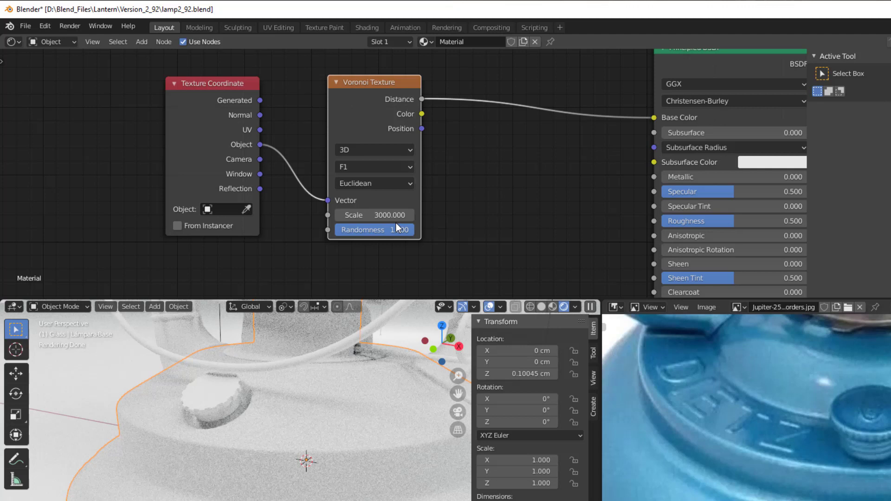
# Space out the nodes, insert a MixRGB node before Base Color, and move the Voronoi Distance link from Color1 to Fac.
pyautogui.moveTo(227, 152); pyautogui.dragTo(156, 165)
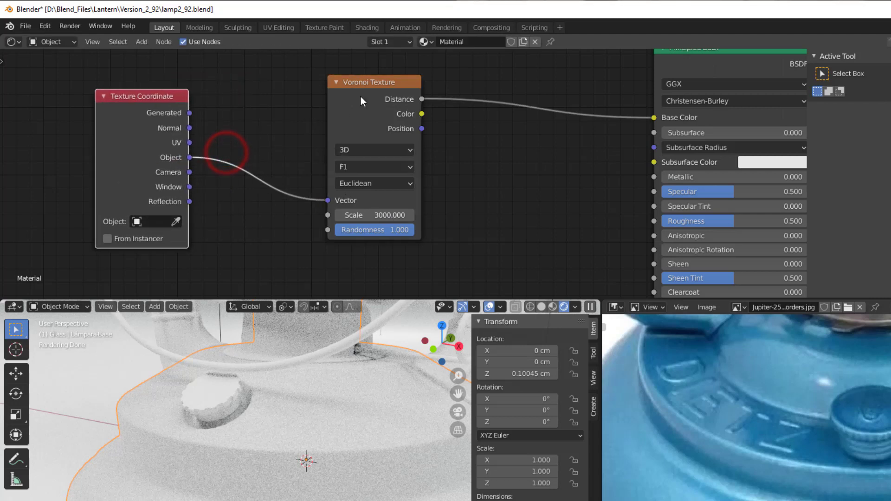
pyautogui.moveTo(360, 95); pyautogui.dragTo(317, 97)
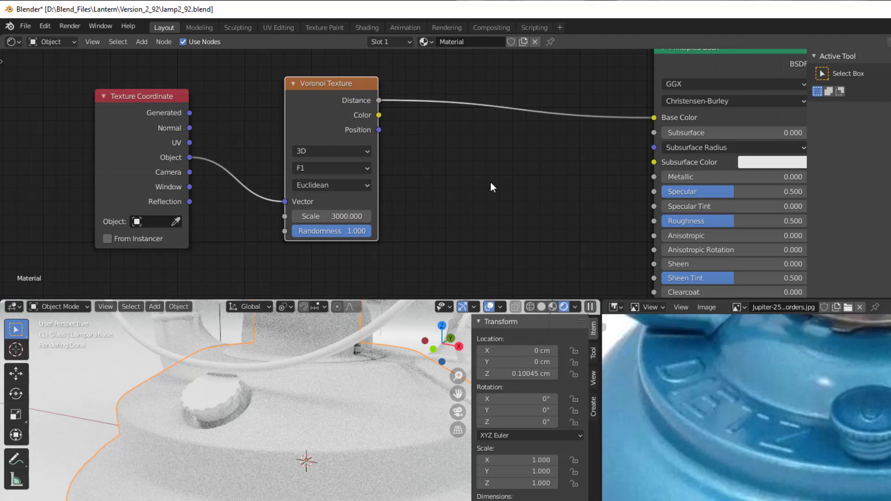
pyautogui.hotkey('shift', 'a')
pyautogui.moveTo(481, 194)
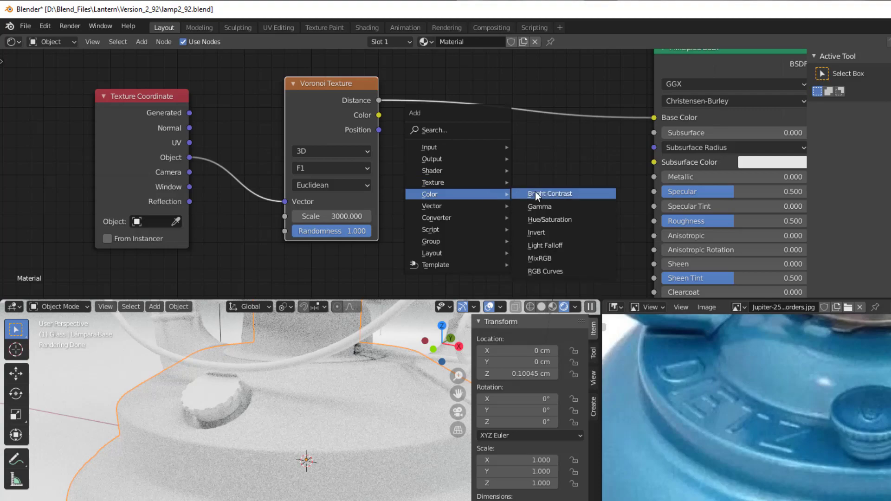
pyautogui.click(555, 256)
pyautogui.click(502, 69)
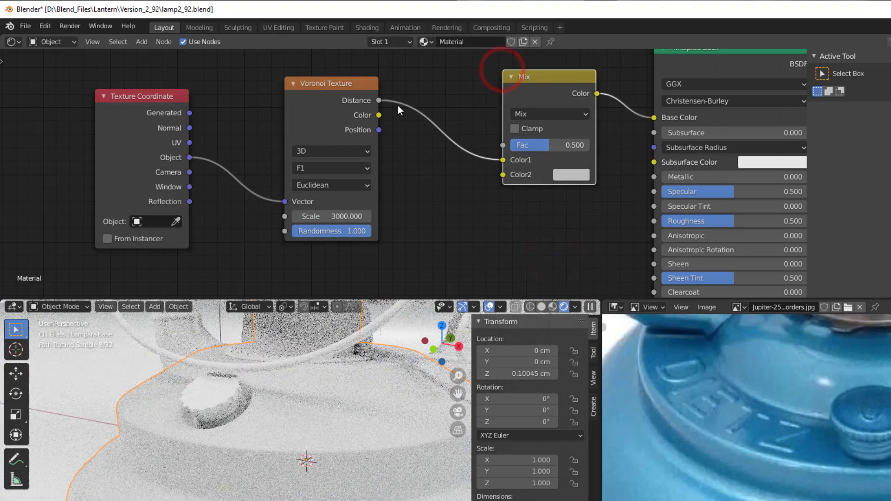
pyautogui.moveTo(378, 100); pyautogui.dragTo(470, 166)
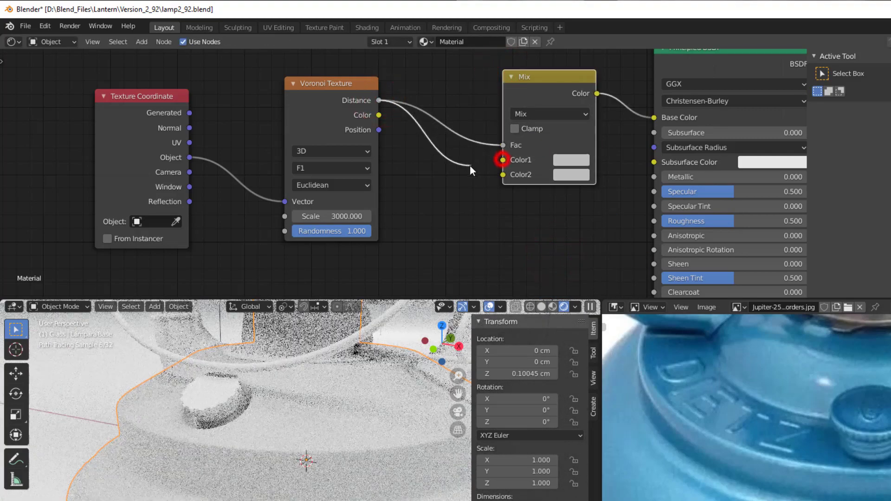
# Sample the reference photo's paint blue for the Mix node's Color1 and lower the color's value to 0.765.
pyautogui.click(569, 160)
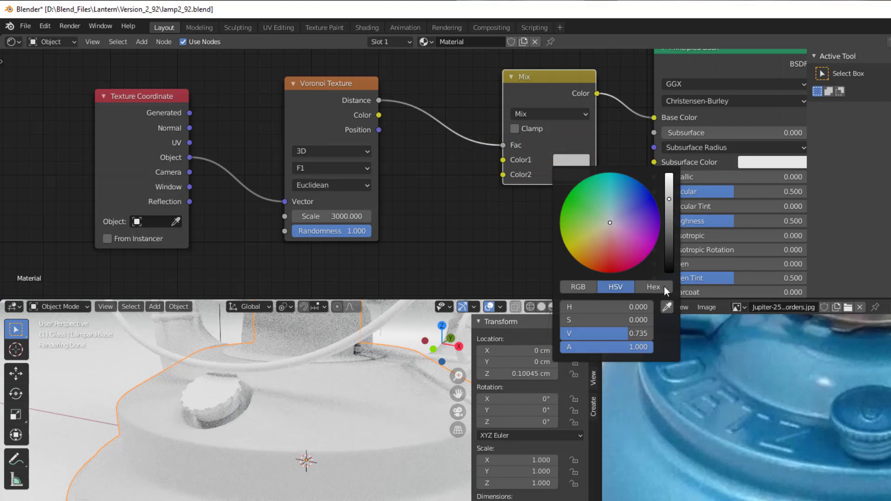
pyautogui.click(667, 307)
pyautogui.click(667, 478)
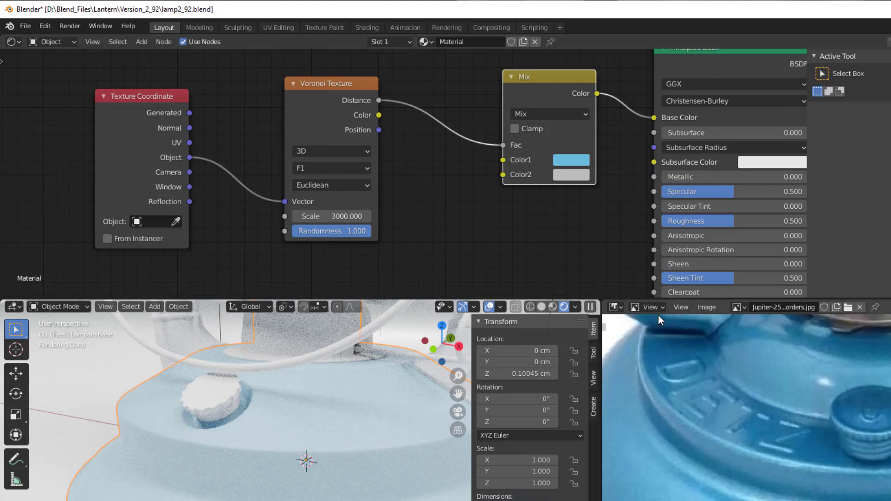
pyautogui.click(571, 160)
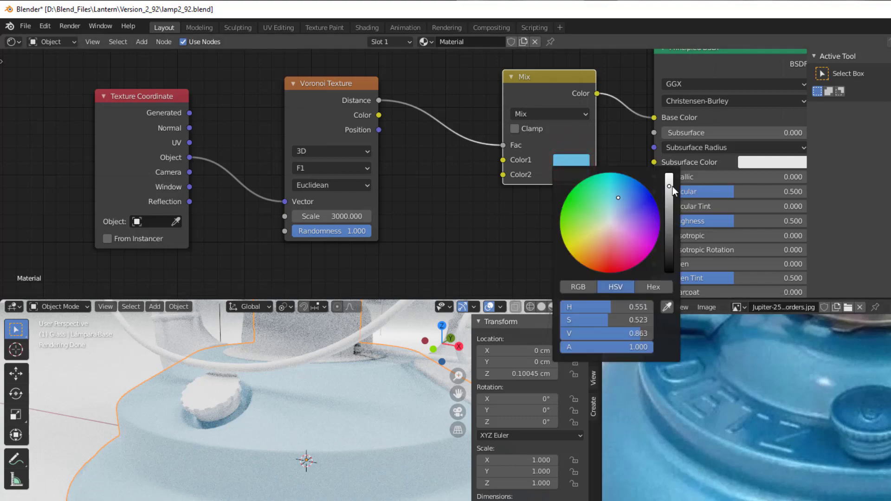
pyautogui.moveTo(669, 186)
pyautogui.mouseDown()
pyautogui.moveTo(669, 220)
pyautogui.moveTo(669, 196)
pyautogui.mouseUp()
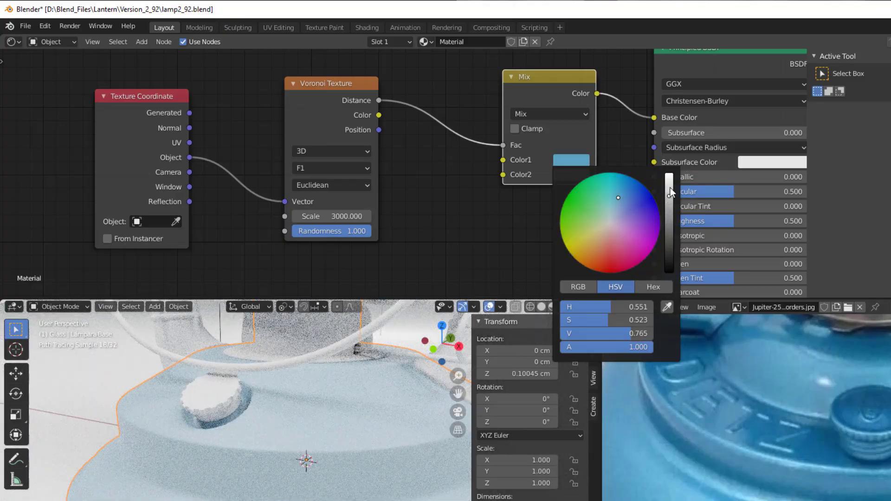
pyautogui.click(526, 219)
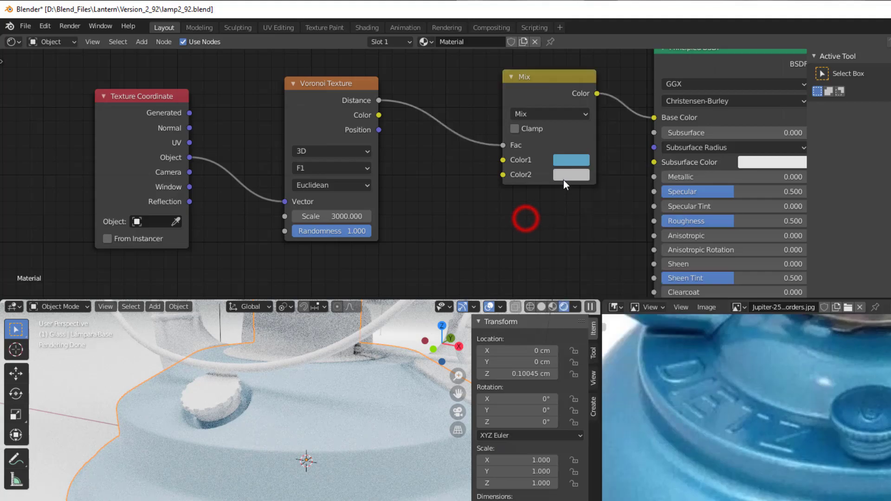
# Give the Mix node's Color2 a medium blue and darken Color1 to hue 0.555, saturation 0.503 and value 0.589.
pyautogui.click(565, 176)
pyautogui.moveTo(619, 233); pyautogui.dragTo(621, 217)
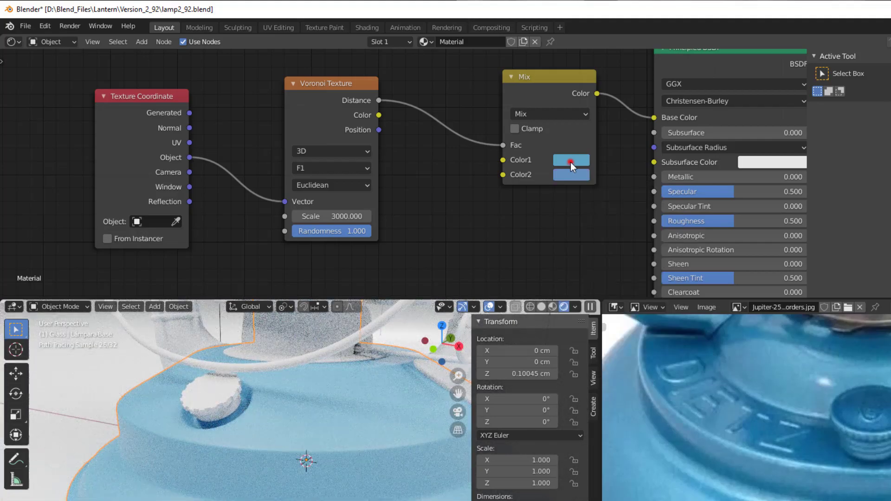
pyautogui.click(570, 162)
pyautogui.click(618, 198)
pyautogui.moveTo(618, 198); pyautogui.dragTo(669, 214)
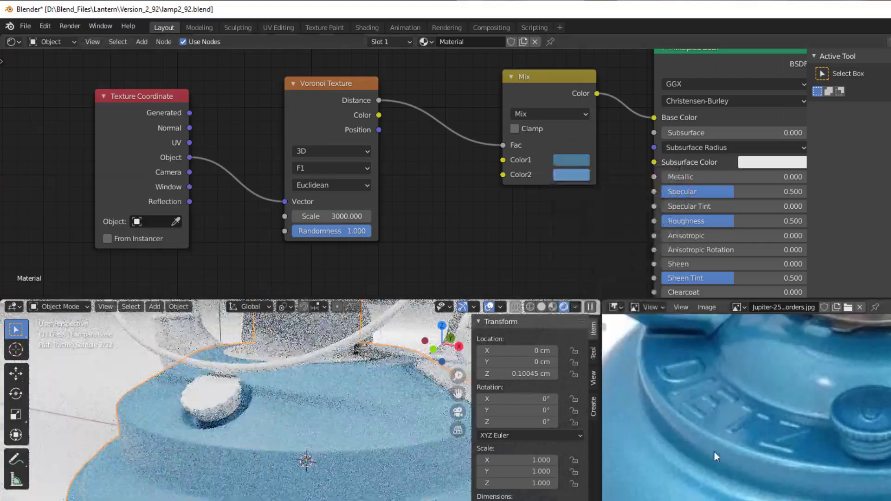
# Shift the Mix node's Color1 to a deeper blue with hue 0.576 and saturation 0.650, and darken it below value 0.589.
pyautogui.click(564, 159)
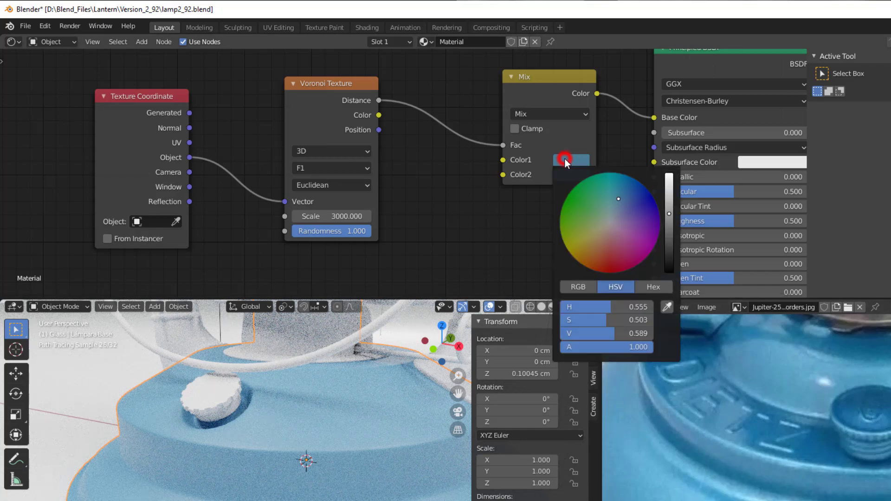
pyautogui.moveTo(619, 219); pyautogui.dragTo(622, 201)
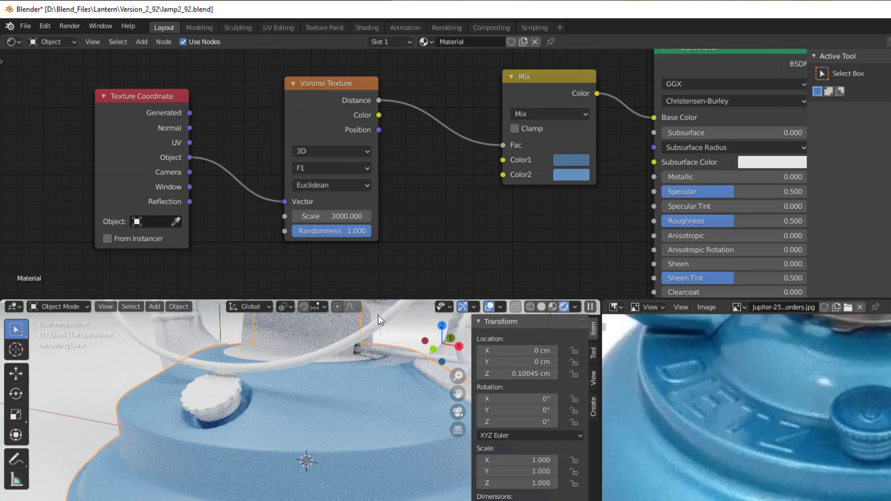
pyautogui.scroll(1, 503, 223)
pyautogui.moveTo(500, 230); pyautogui.dragTo(442, 249, button='middle')
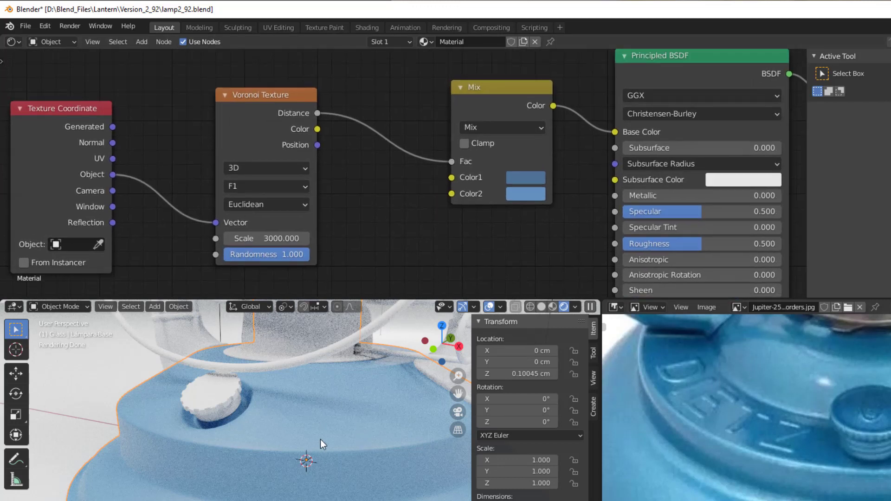
pyautogui.click(524, 178)
pyautogui.moveTo(581, 220); pyautogui.dragTo(583, 214)
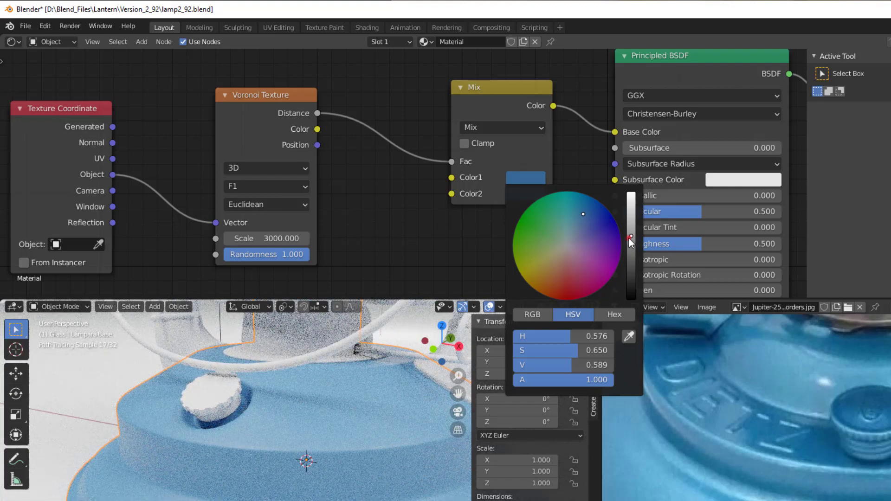
pyautogui.moveTo(630, 240); pyautogui.dragTo(632, 246)
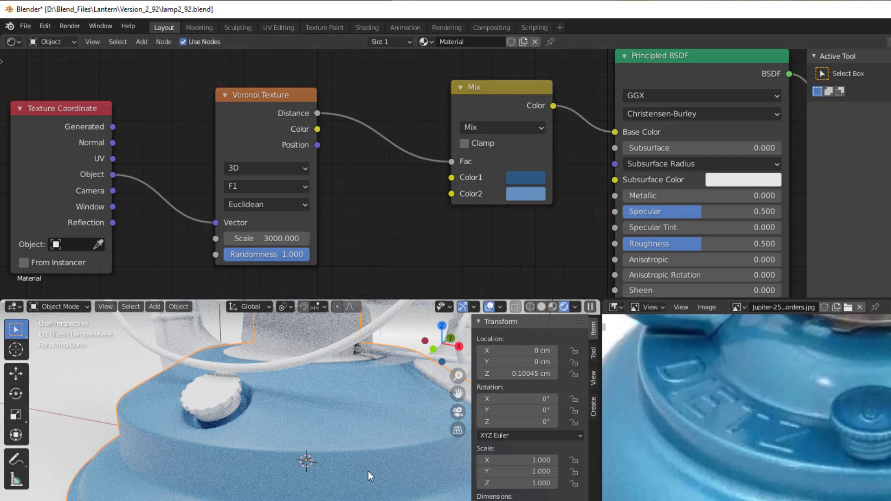
# Set the Voronoi Texture's scale to 2500.
pyautogui.click(283, 239)
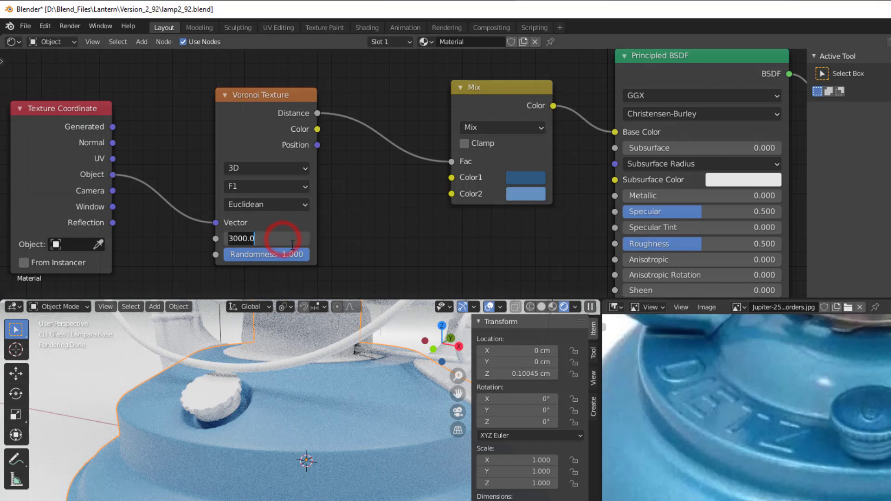
pyautogui.write('1')
pyautogui.write('500')
pyautogui.press('Return')
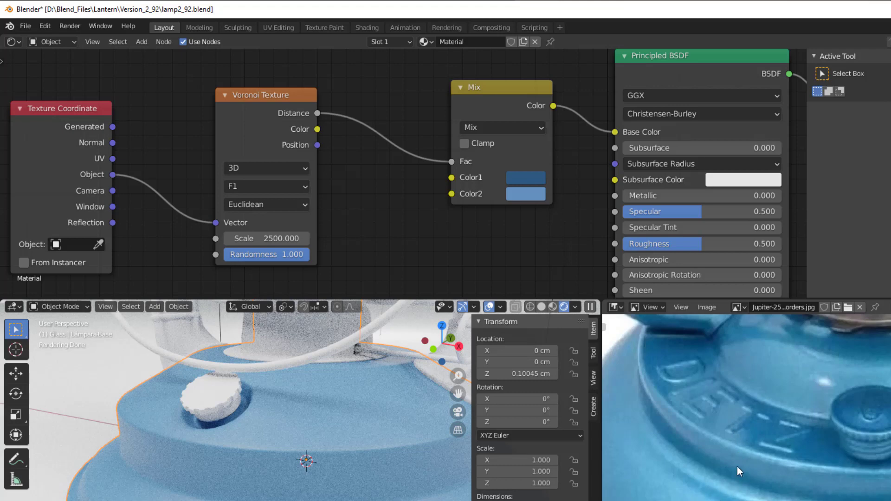
# Move the Mix, Voronoi Texture and Texture Coordinate nodes closer together and toward the Principled BSDF.
pyautogui.scroll(-2, 449, 230)
pyautogui.moveTo(455, 226); pyautogui.dragTo(470, 200, button='middle')
pyautogui.moveTo(503, 96); pyautogui.dragTo(513, 112)
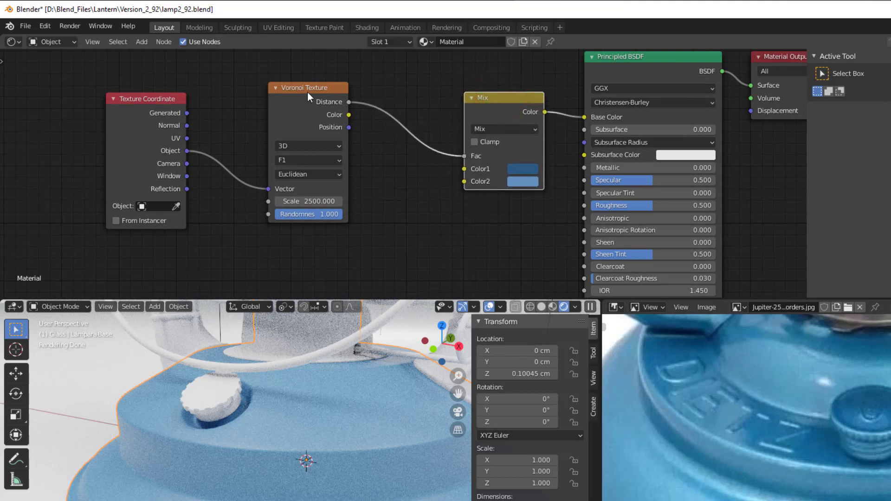
pyautogui.moveTo(307, 91); pyautogui.dragTo(338, 103)
pyautogui.moveTo(158, 141); pyautogui.dragTo(200, 144)
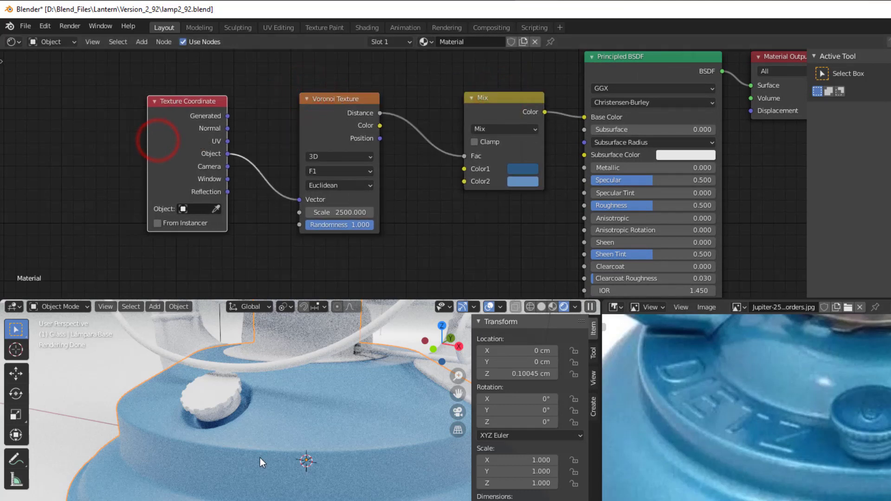
# Try the Principled BSDF's roughness at 0 and at 1, and undo the last change.
pyautogui.scroll(1, 469, 261)
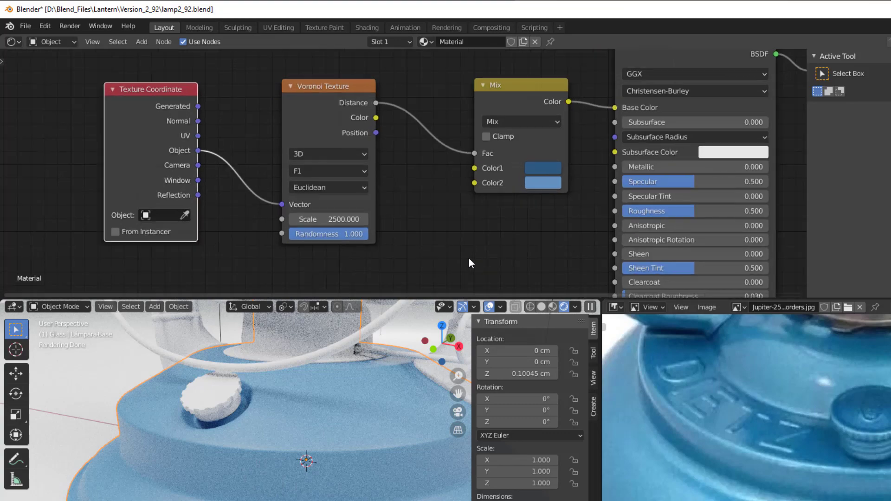
pyautogui.moveTo(470, 258); pyautogui.dragTo(362, 249, button='middle')
pyautogui.scroll(4, 363, 249)
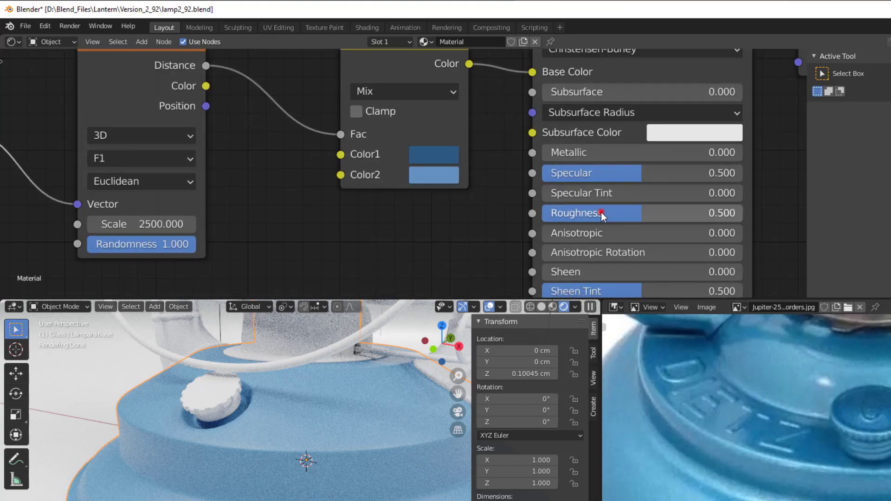
pyautogui.moveTo(601, 213); pyautogui.dragTo(497, 212)
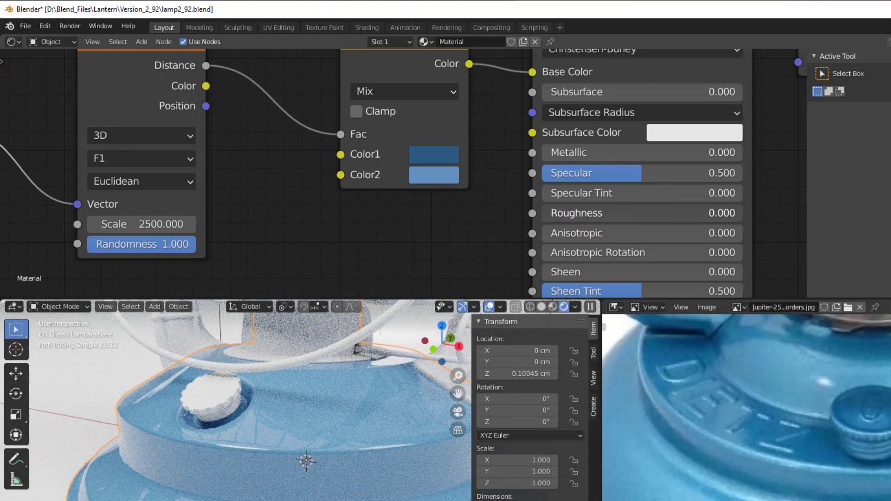
pyautogui.moveTo(576, 213); pyautogui.dragTo(743, 214)
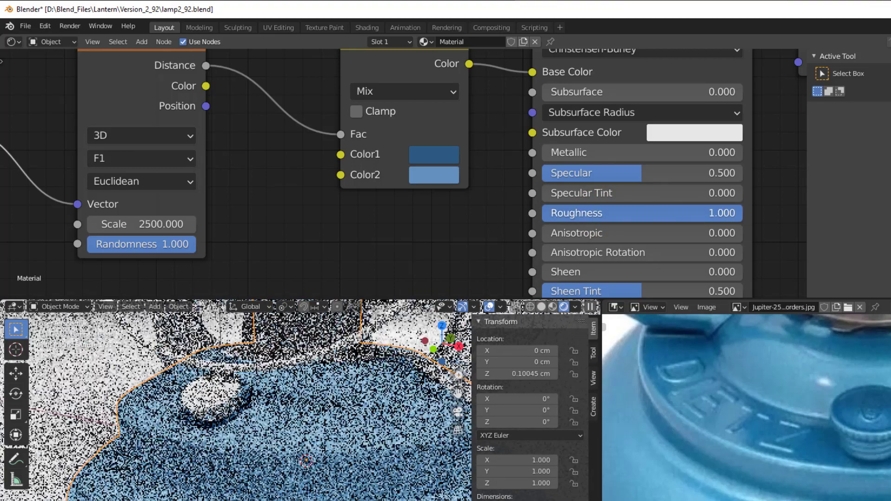
pyautogui.hotkey('ctrl', 'z')
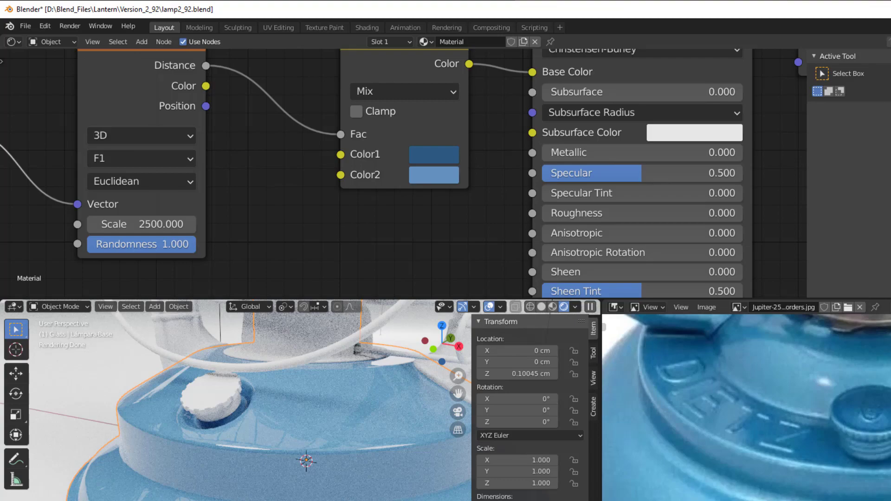
# Set the Principled BSDF's roughness to 0.195, comparing the reflections on the base with a wider view of the reference photo.
pyautogui.moveTo(551, 214); pyautogui.dragTo(572, 214)
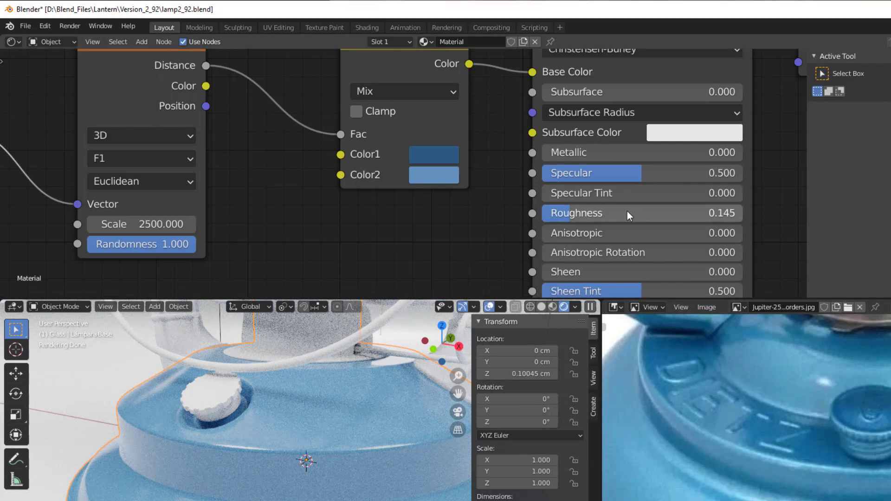
pyautogui.moveTo(572, 214); pyautogui.dragTo(578, 214)
pyautogui.moveTo(584, 213); pyautogui.dragTo(587, 214)
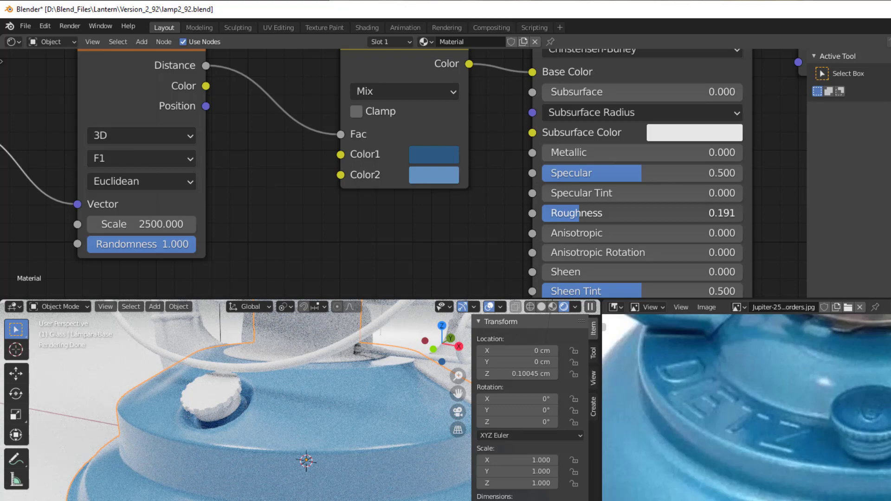
pyautogui.moveTo(588, 214); pyautogui.dragTo(589, 214)
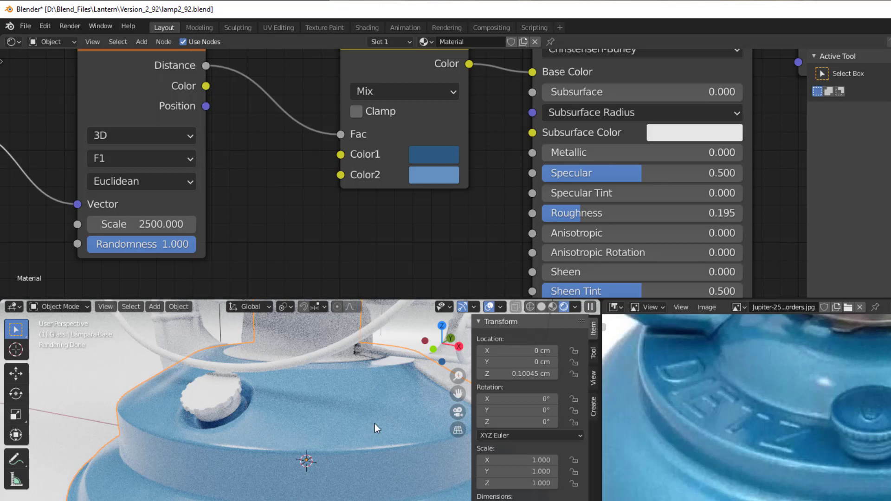
pyautogui.scroll(-2, 695, 460)
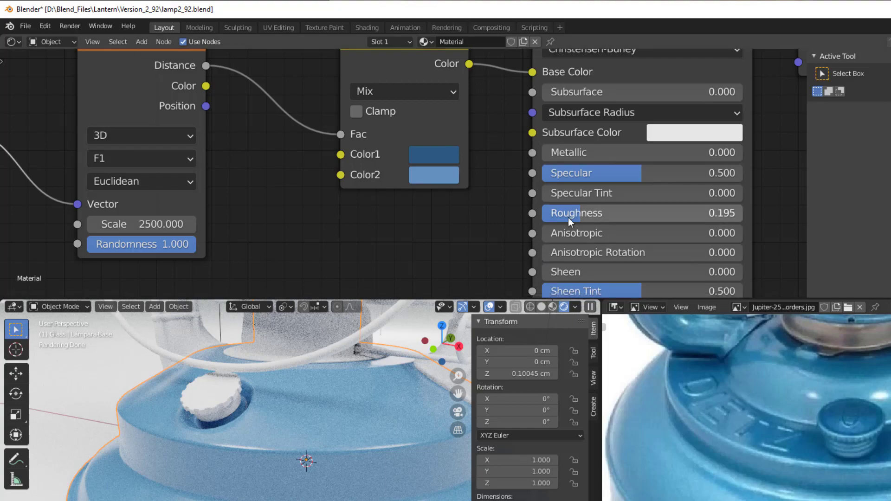
pyautogui.moveTo(575, 212); pyautogui.dragTo(576, 212)
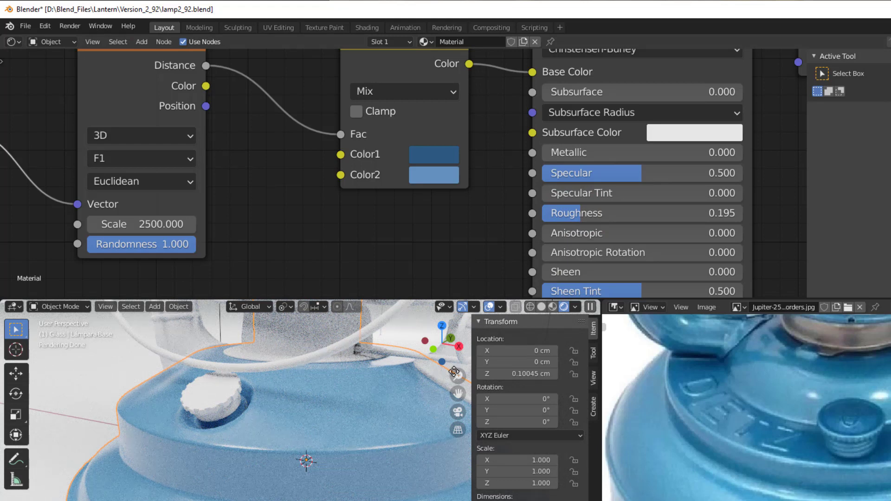
# Try the Principled BSDF's specular at 0.023, 1, 0.727, 0.623 and 0.627 to compare the highlights with the reference.
pyautogui.moveTo(631, 171); pyautogui.dragTo(547, 172)
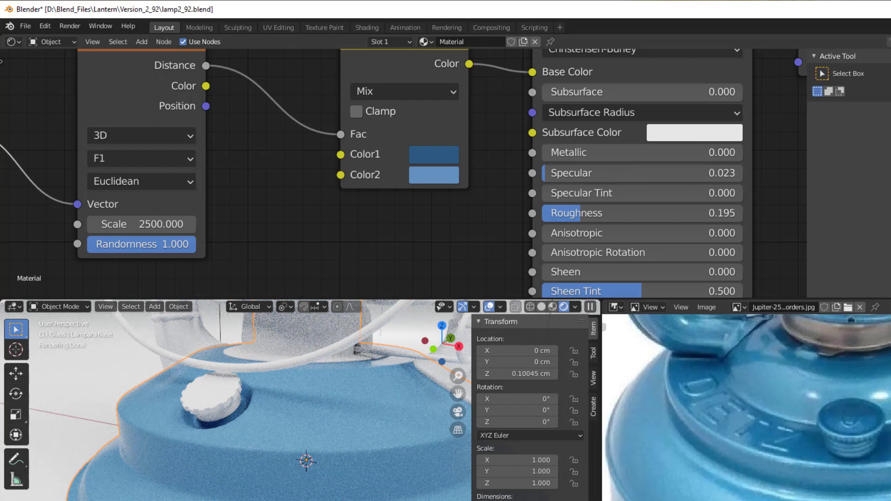
pyautogui.moveTo(547, 173); pyautogui.dragTo(547, 172)
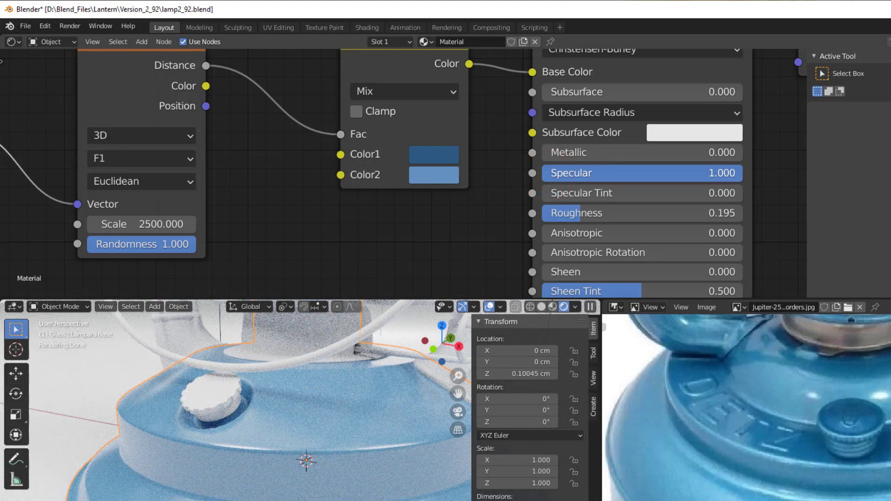
pyautogui.moveTo(603, 173); pyautogui.dragTo(549, 173)
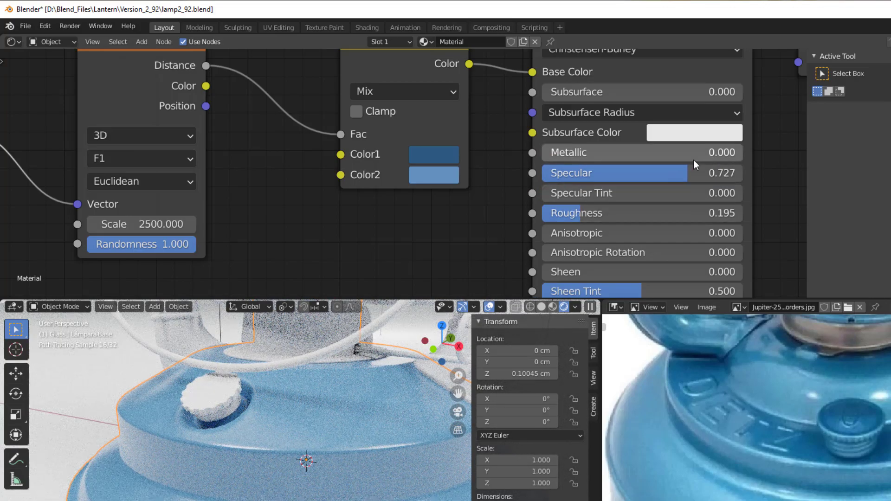
pyautogui.moveTo(687, 173); pyautogui.dragTo(666, 173)
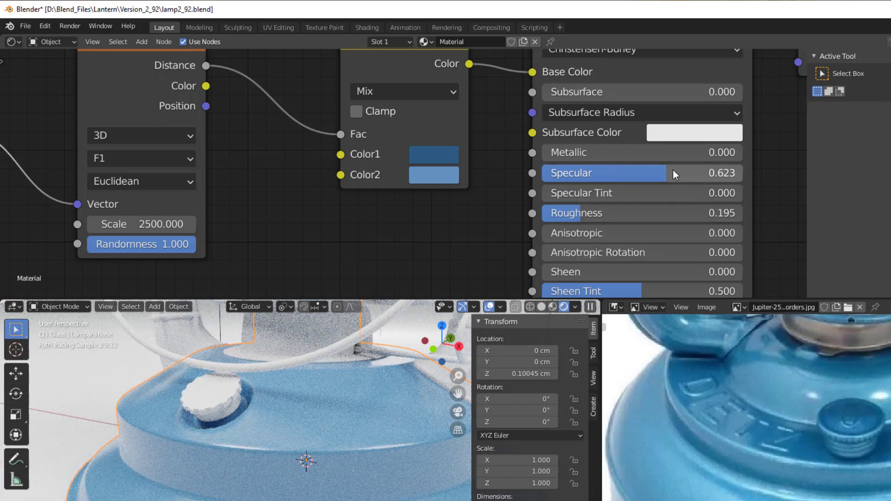
pyautogui.moveTo(663, 174); pyautogui.dragTo(668, 173)
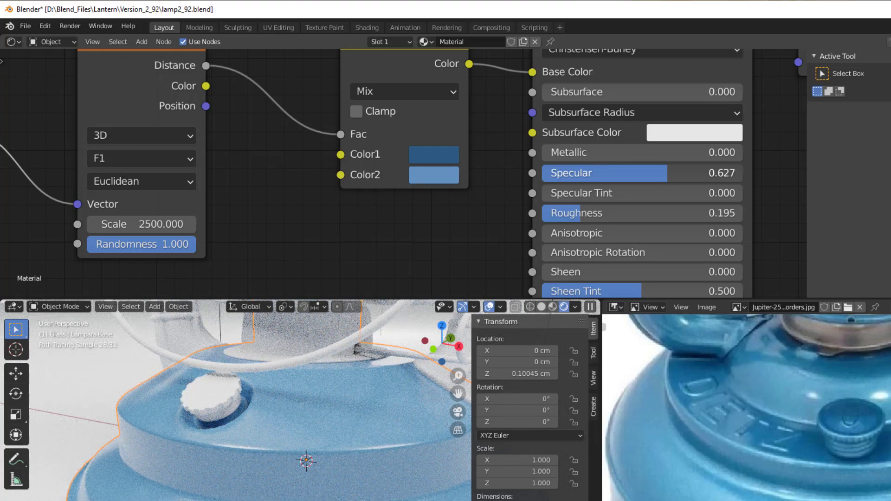
# Lower the Principled BSDF's specular to 0.282, bring it back up to 0.564, and check the rendered base.
pyautogui.moveTo(667, 174); pyautogui.dragTo(598, 174)
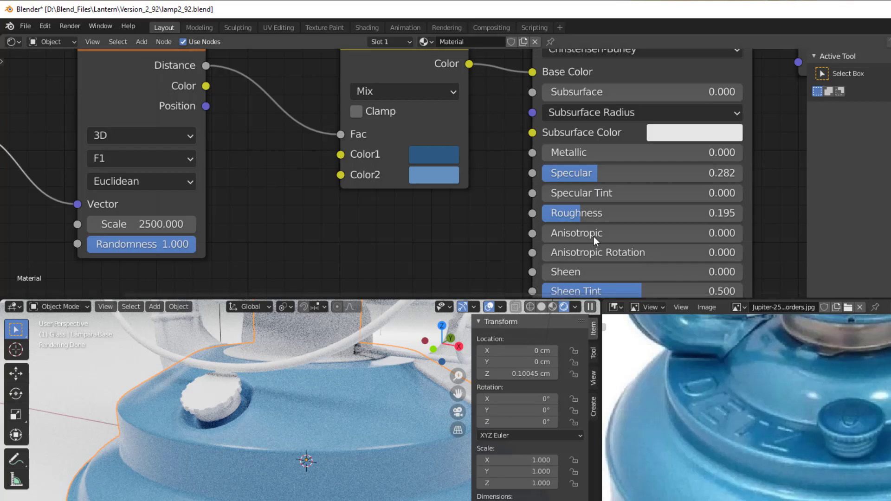
pyautogui.moveTo(599, 173)
pyautogui.mouseDown()
pyautogui.moveTo(635, 174)
pyautogui.moveTo(607, 173)
pyautogui.mouseUp()
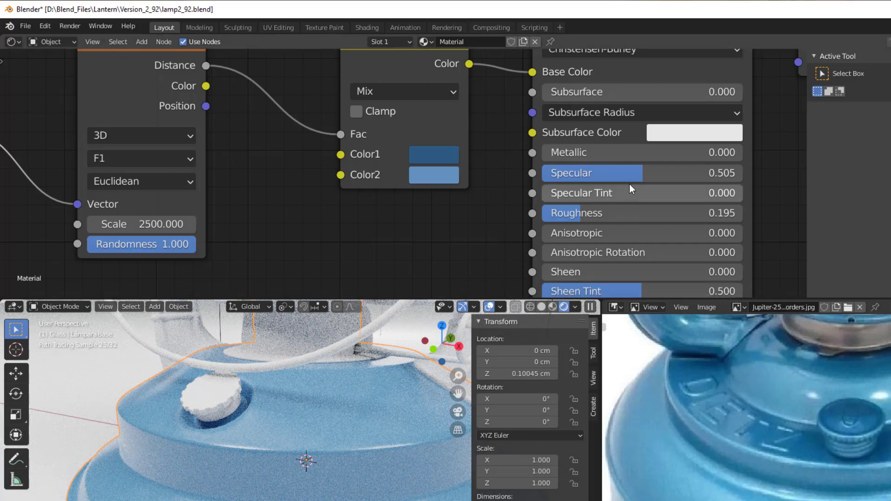
pyautogui.moveTo(638, 176); pyautogui.dragTo(649, 174)
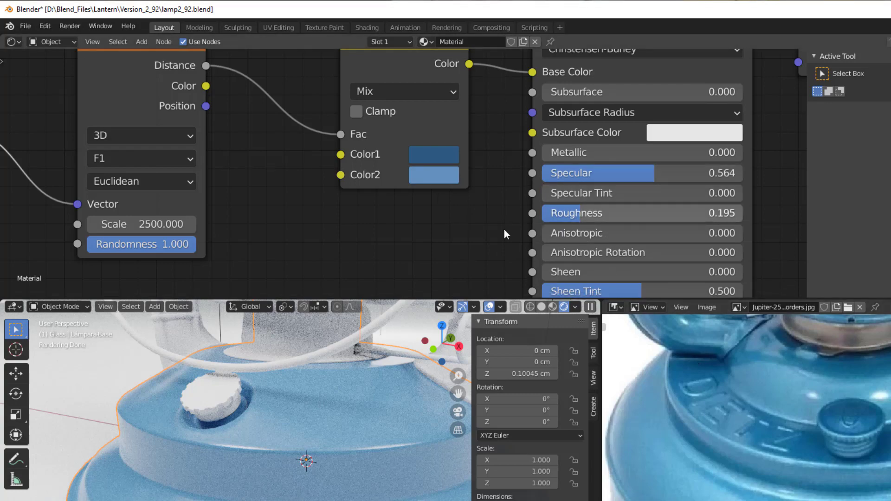
pyautogui.scroll(-1, 384, 460)
pyautogui.scroll(1, 383, 459)
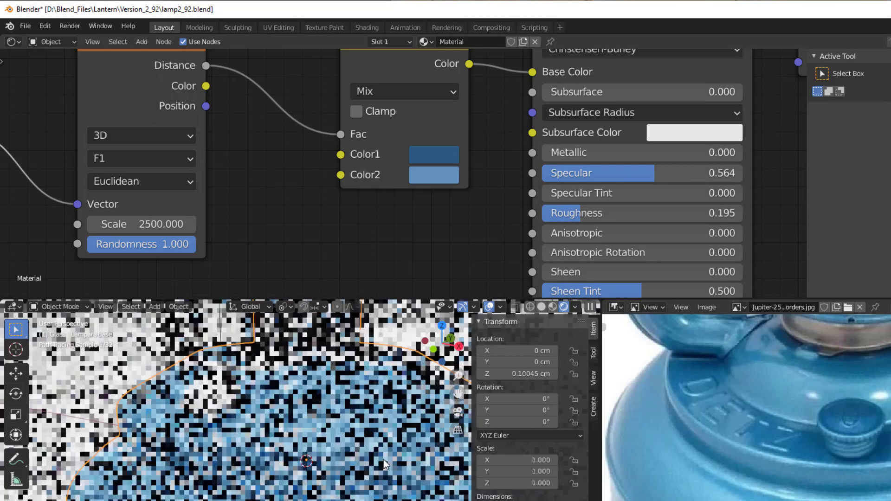
# Raise the Principled BSDF's clearcoat through 0.818, 0.882 and 0.936 to 1, comparing the rendered base's shine with the reference photo.
pyautogui.scroll(-1, 748, 407)
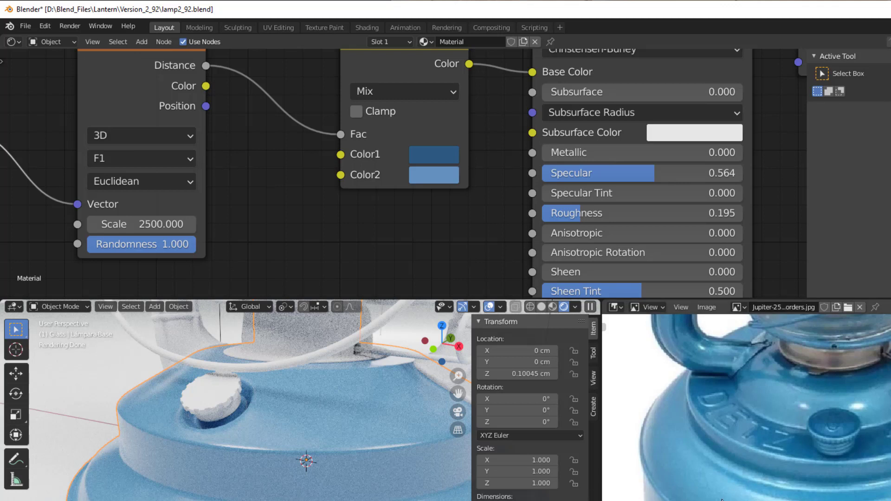
pyautogui.scroll(-2, 604, 239)
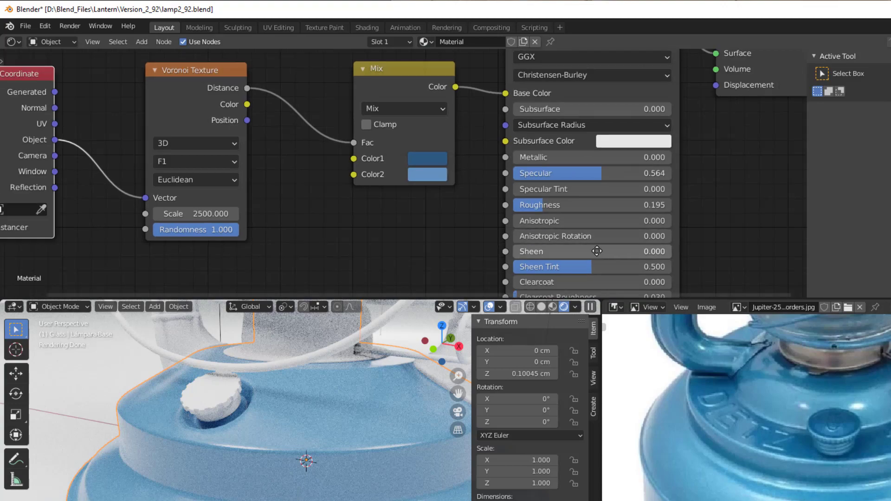
pyautogui.moveTo(597, 251); pyautogui.dragTo(614, 187, button='middle')
pyautogui.scroll(2, 614, 187)
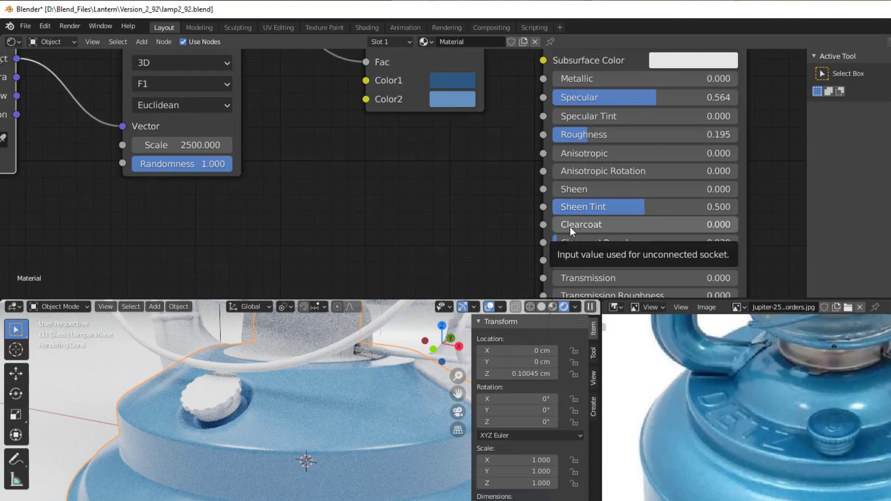
pyautogui.moveTo(570, 227); pyautogui.dragTo(721, 227)
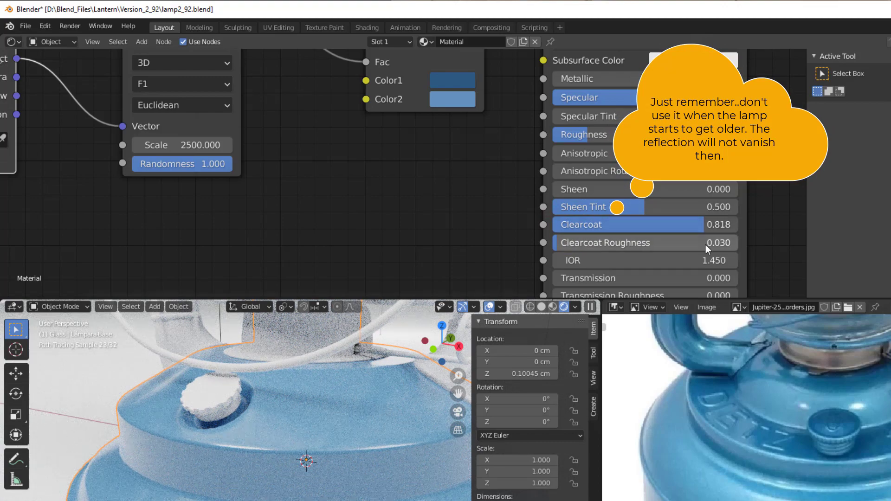
pyautogui.moveTo(708, 224); pyautogui.dragTo(720, 224)
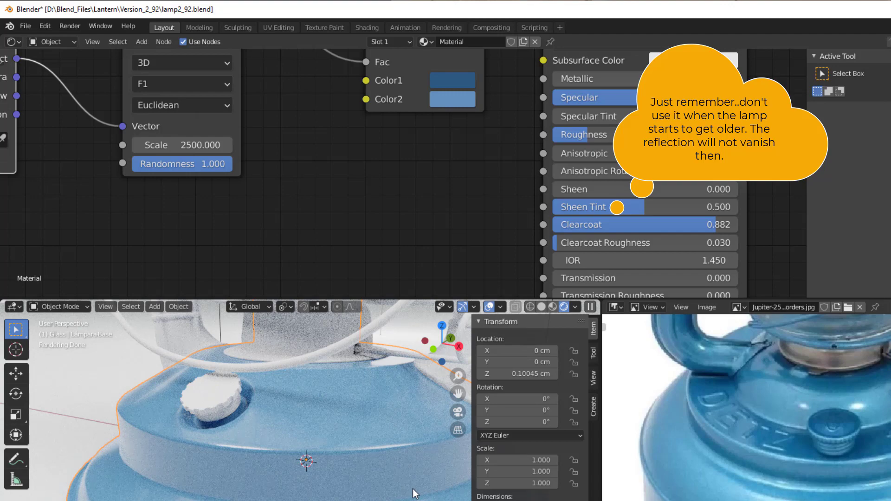
pyautogui.moveTo(700, 226); pyautogui.dragTo(708, 225)
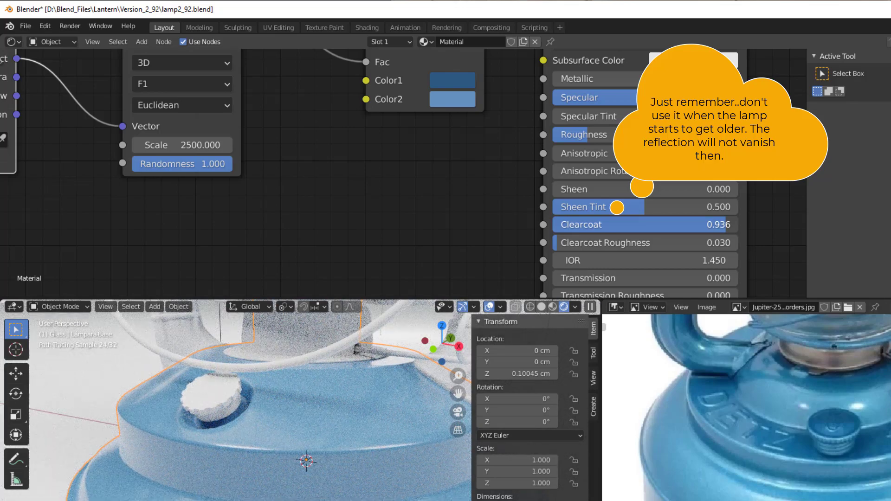
pyautogui.moveTo(708, 225); pyautogui.dragTo(733, 224)
pyautogui.moveTo(729, 225); pyautogui.dragTo(738, 225)
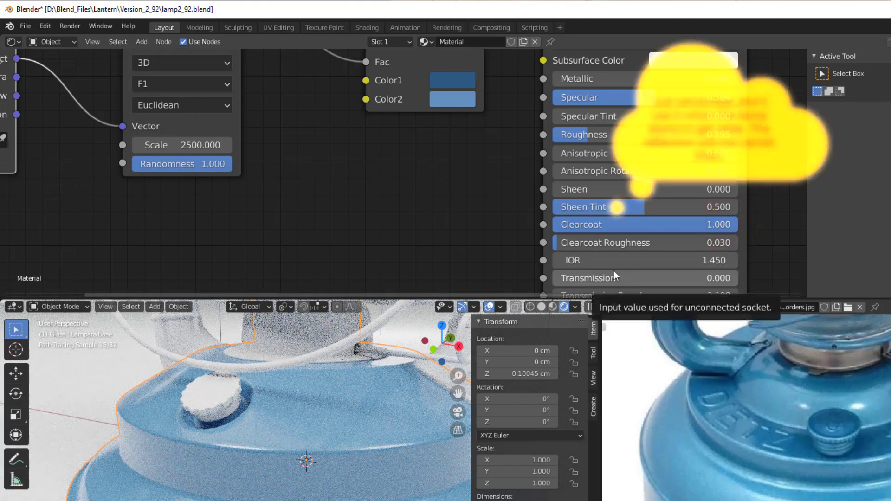
# Compare the reflections on the rendered base with the base and filler cap in the reference photo.
pyautogui.scroll(-2, 718, 423)
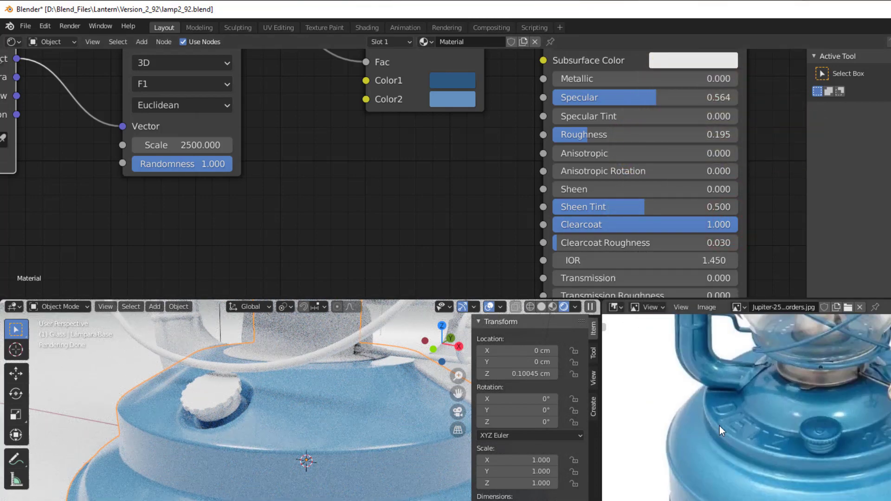
pyautogui.scroll(-2, 315, 442)
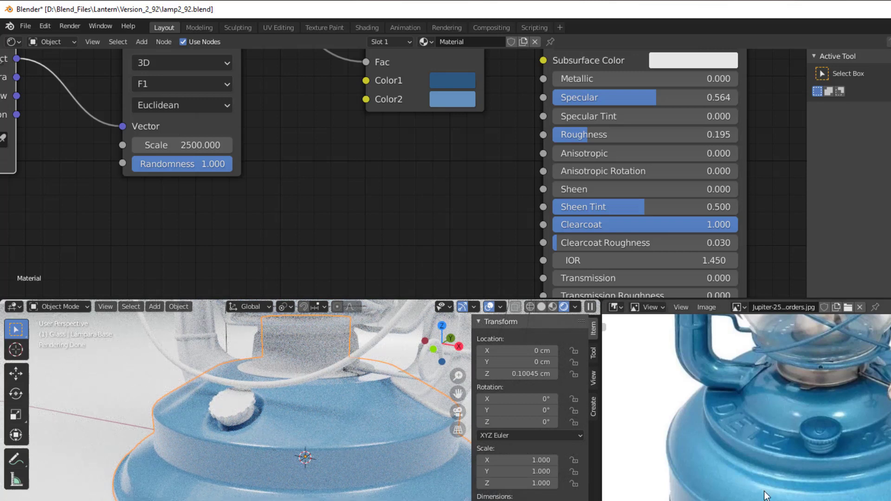
pyautogui.scroll(3, 756, 482)
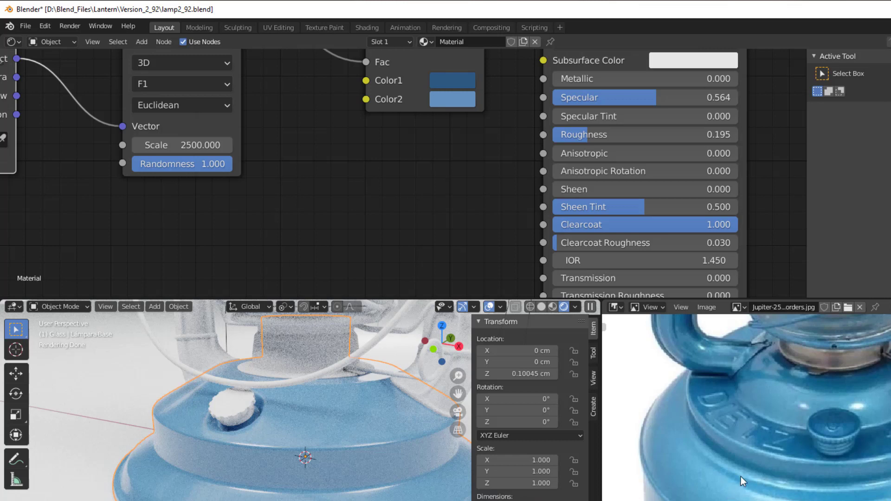
pyautogui.scroll(-1, 753, 458)
pyautogui.moveTo(754, 458)
pyautogui.mouseDown(button='middle')
pyautogui.moveTo(742, 499)
pyautogui.moveTo(742, 462)
pyautogui.mouseUp(button='middle')
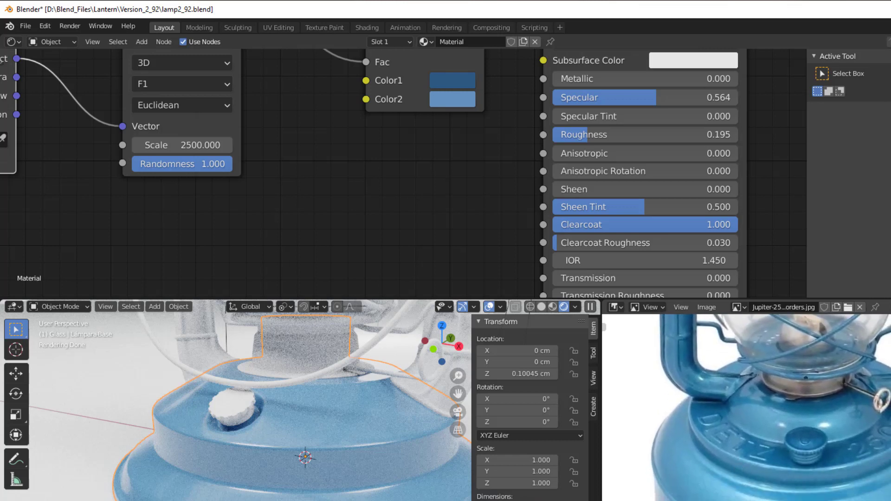
pyautogui.scroll(1, 742, 462)
pyautogui.moveTo(742, 494)
pyautogui.mouseDown(button='middle')
pyautogui.moveTo(740, 434)
pyautogui.moveTo(749, 498)
pyautogui.mouseUp(button='middle')
pyautogui.scroll(-1, 741, 426)
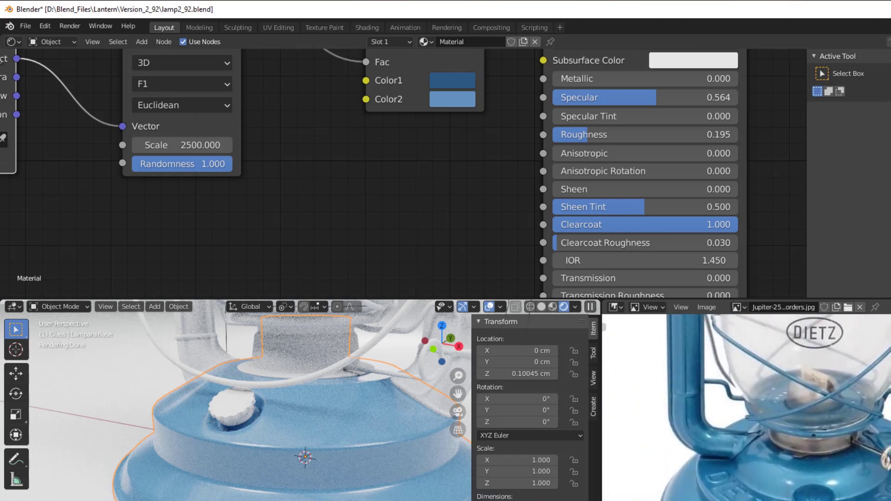
# Examine the paint's highlights and colour on the reference lantern's chimney, vented top and side tubes, plus the glass logo.
pyautogui.moveTo(743, 386); pyautogui.dragTo(737, 477, button='middle')
pyautogui.moveTo(736, 321); pyautogui.dragTo(733, 465, button='middle')
pyautogui.moveTo(735, 396); pyautogui.dragTo(748, 500, button='middle')
pyautogui.scroll(2, 730, 478)
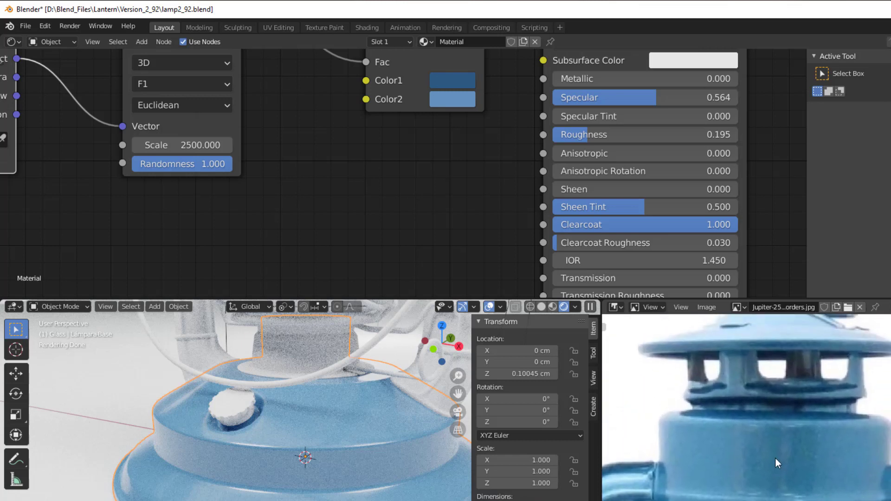
pyautogui.scroll(-1, 773, 455)
pyautogui.moveTo(774, 455); pyautogui.dragTo(765, 424, button='middle')
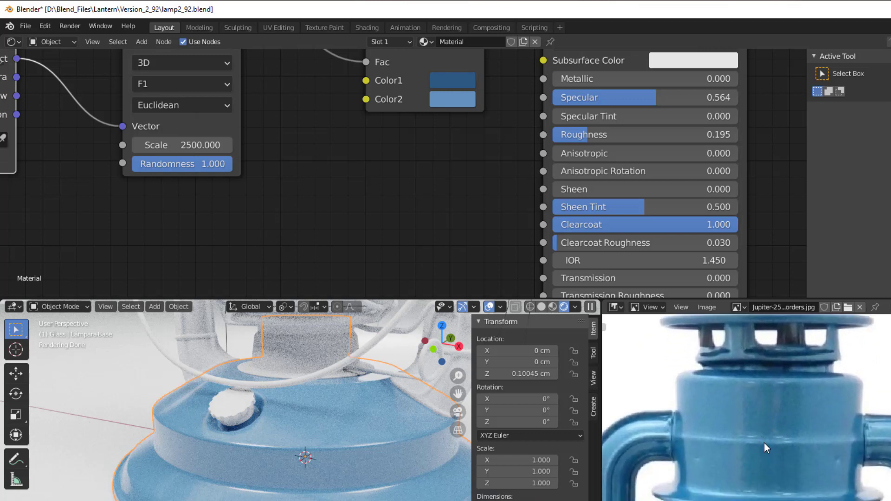
pyautogui.scroll(-3, 764, 441)
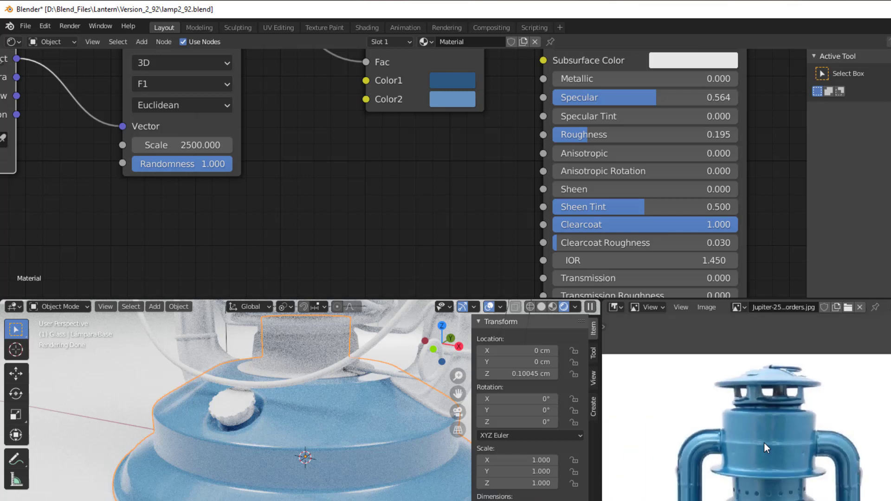
pyautogui.moveTo(764, 443); pyautogui.dragTo(767, 387, button='middle')
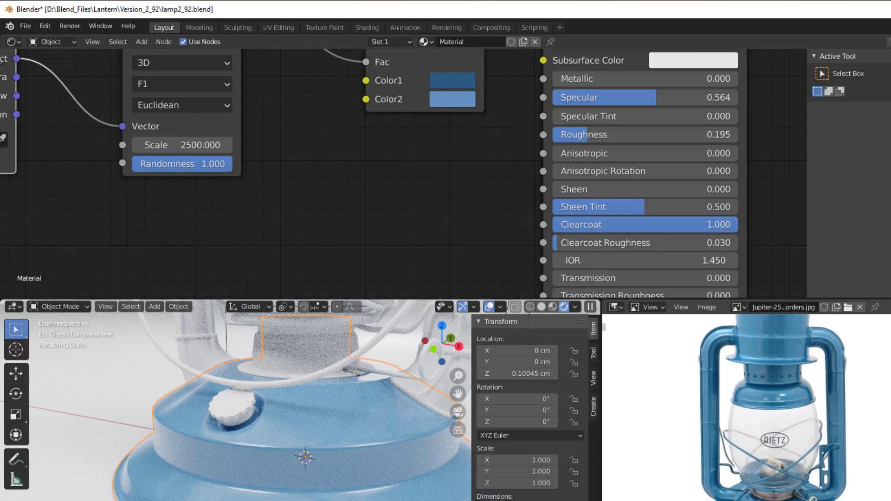
pyautogui.scroll(1, 767, 447)
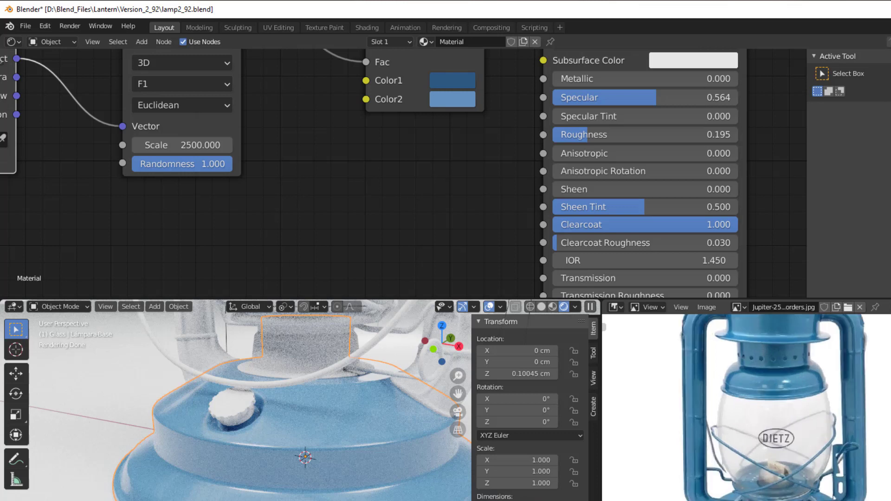
pyautogui.scroll(5, 766, 483)
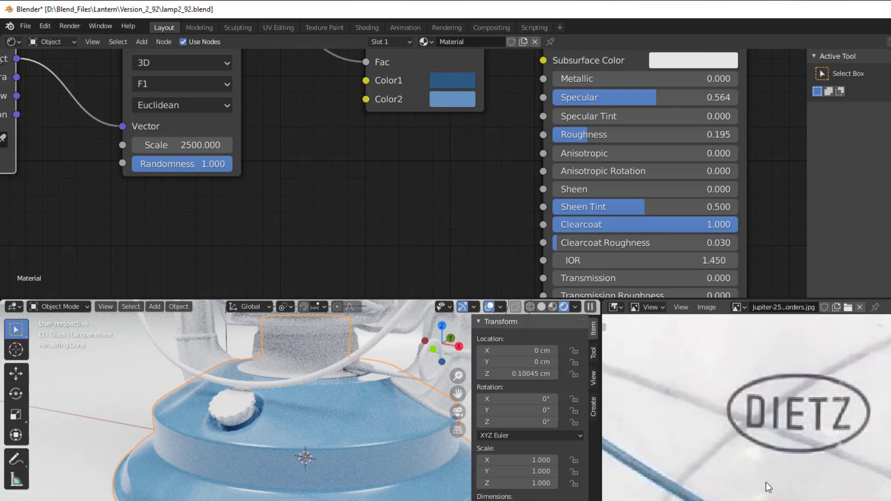
pyautogui.moveTo(691, 475); pyautogui.dragTo(795, 500, button='middle')
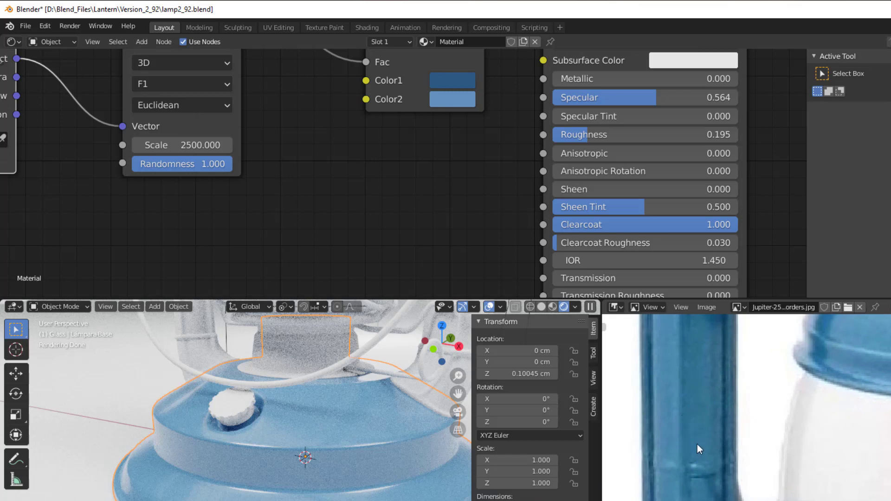
pyautogui.scroll(-5, 706, 483)
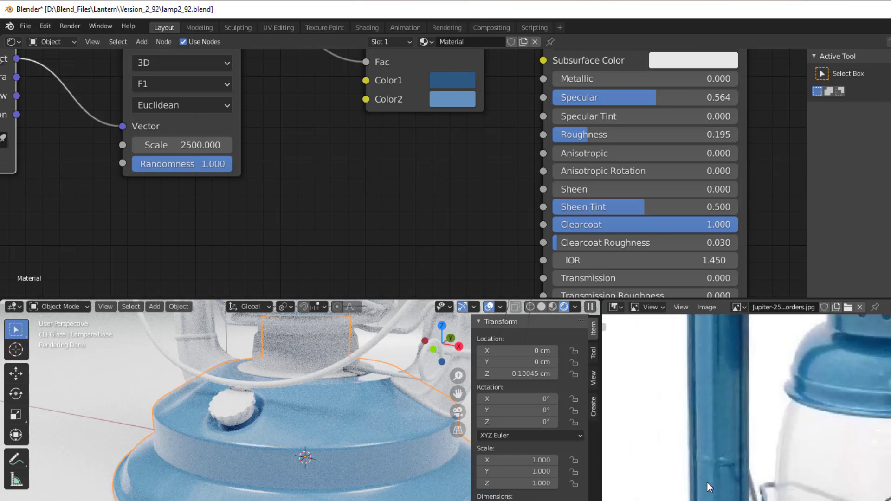
pyautogui.moveTo(706, 484); pyautogui.dragTo(645, 451, button='middle')
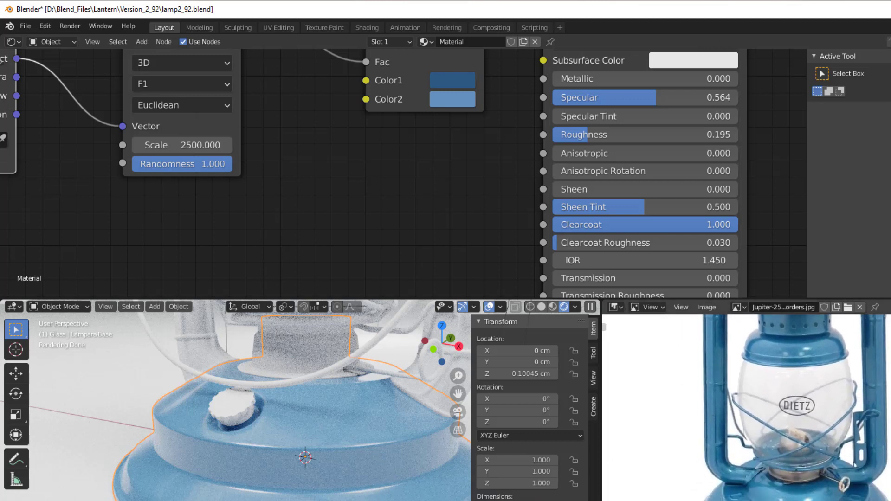
# Move the Voronoi Texture node down so its Distance output sits about level with the Mix node's Fac input.
pyautogui.scroll(-3, 435, 247)
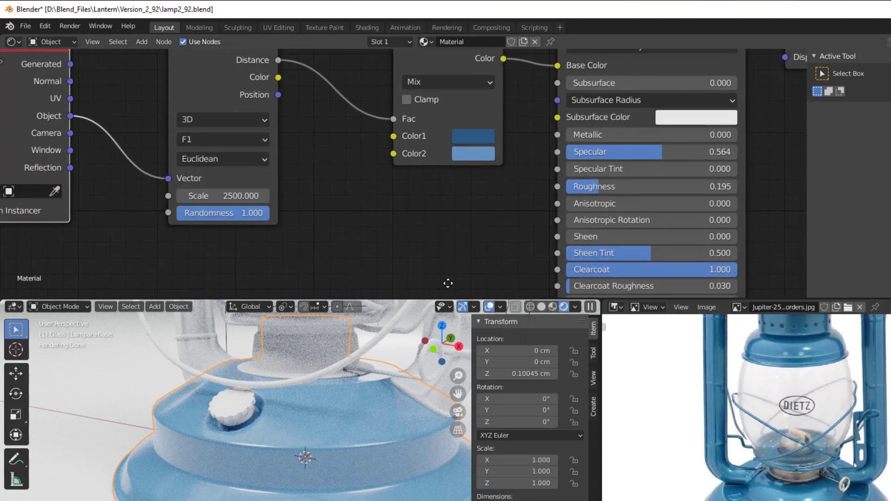
pyautogui.scroll(-2, 452, 261)
pyautogui.moveTo(277, 78); pyautogui.dragTo(268, 126)
pyautogui.scroll(1, 368, 194)
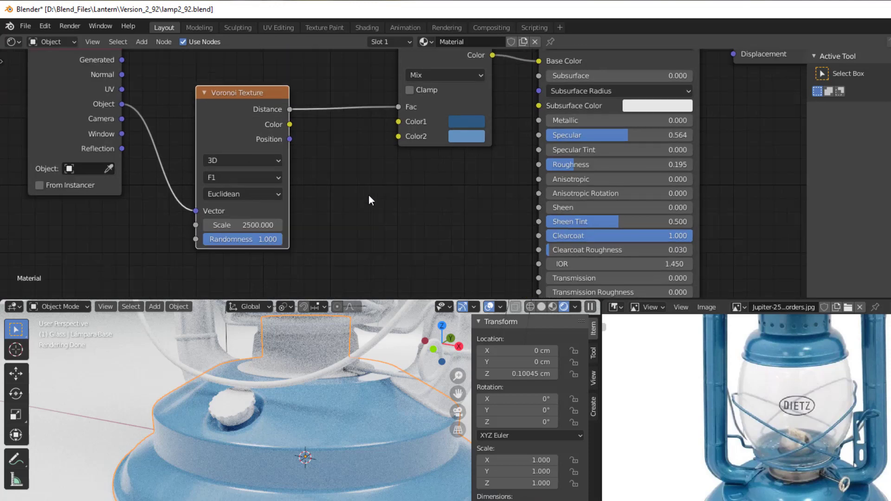
# Add a Bump node feeding the Principled BSDF's Normal input, and connect the Voronoi Texture's Distance output to its Height.
pyautogui.moveTo(368, 195); pyautogui.dragTo(385, 128, button='middle')
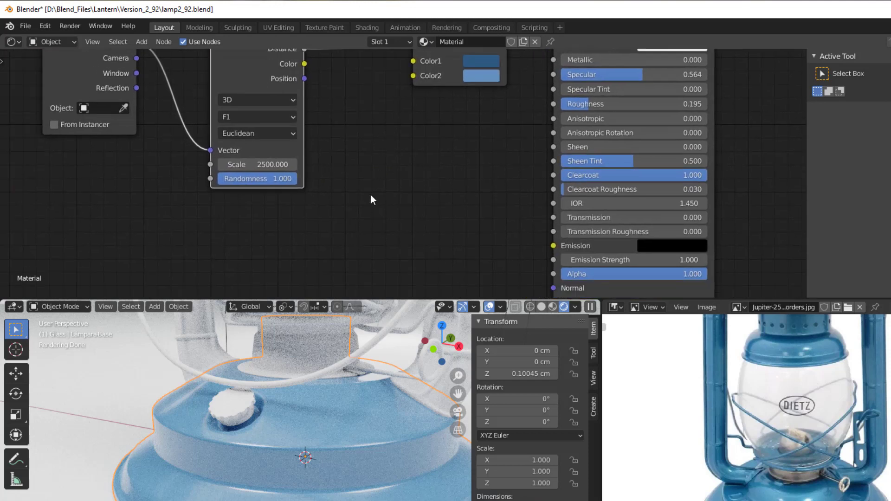
pyautogui.hotkey('shift', 'a')
pyautogui.moveTo(377, 219)
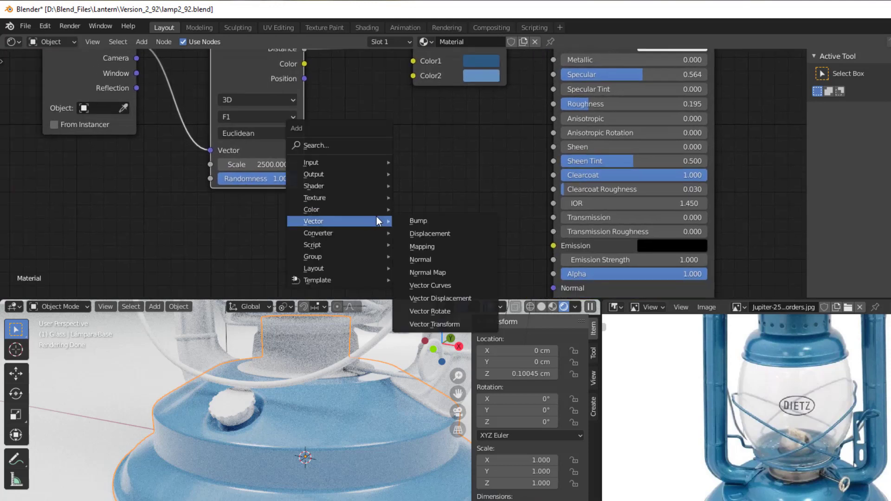
pyautogui.click(420, 216)
pyautogui.scroll(-1, 350, 212)
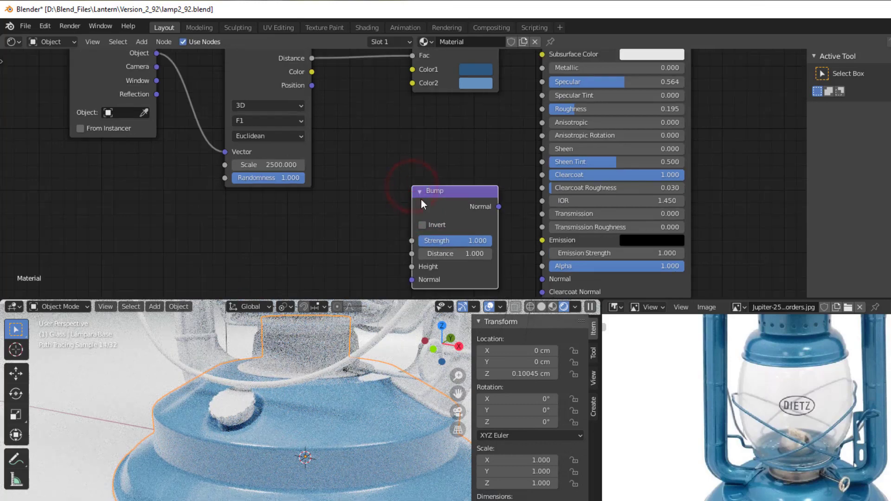
pyautogui.click(438, 201)
pyautogui.moveTo(449, 202); pyautogui.dragTo(548, 279)
pyautogui.moveTo(365, 196); pyautogui.dragTo(398, 192)
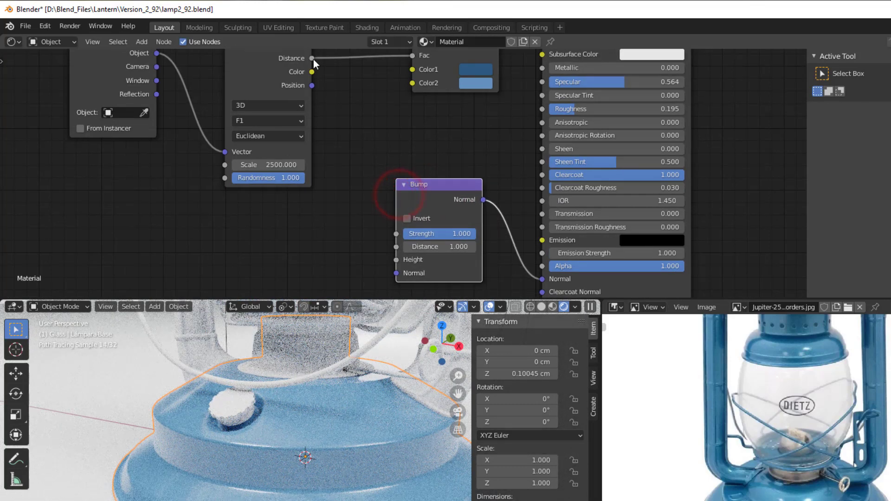
pyautogui.moveTo(312, 58); pyautogui.dragTo(396, 259)
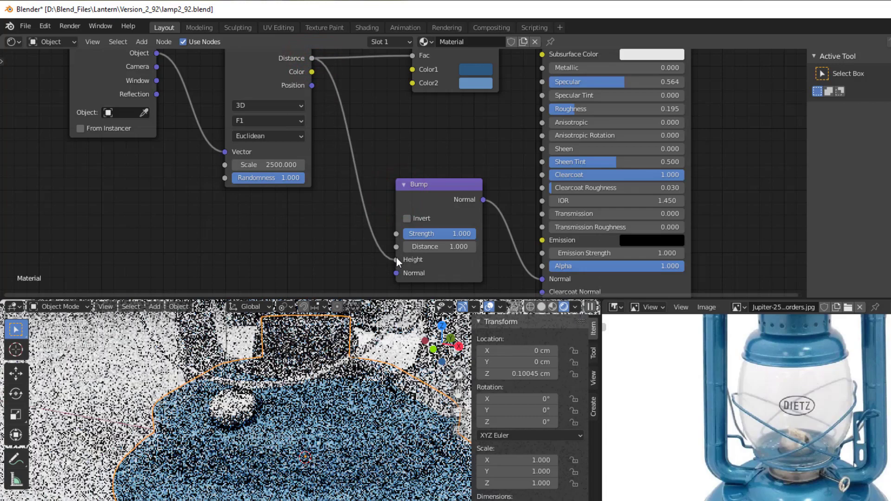
# Lower the Bump node's strength to 0.092, judging the grain on a close-up of the rendered base.
pyautogui.scroll(1, 360, 469)
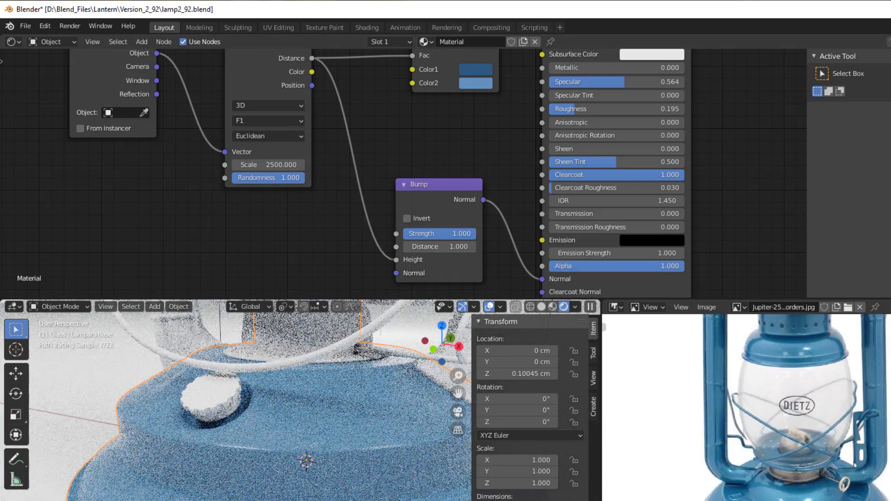
pyautogui.scroll(3, 301, 446)
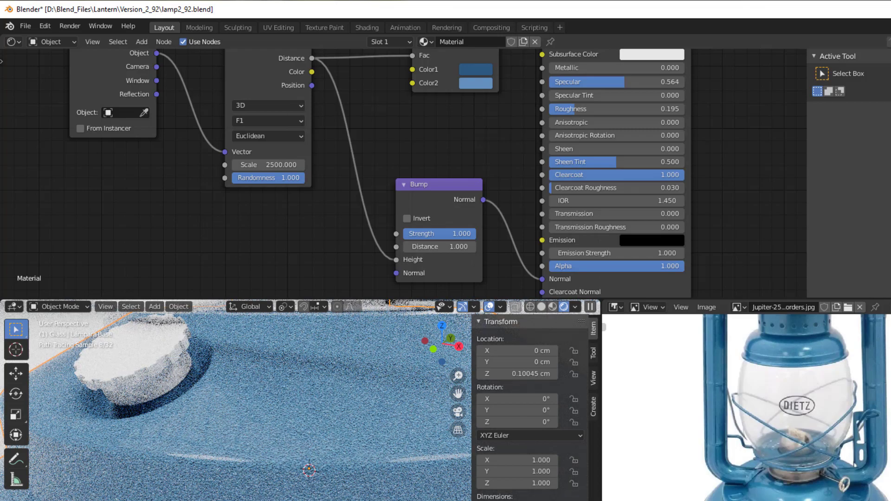
pyautogui.moveTo(464, 232); pyautogui.dragTo(398, 230)
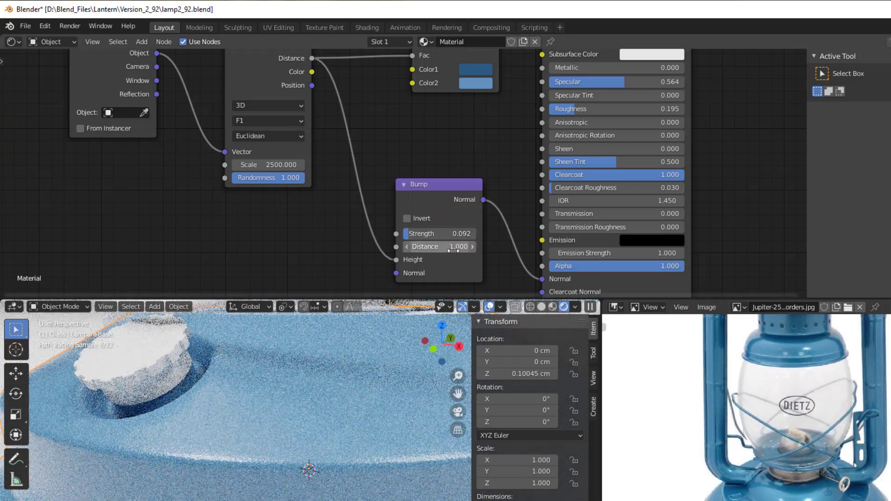
# Try the Bump node's distance at 0 and 0.1, and set it to 0.04.
pyautogui.moveTo(460, 249); pyautogui.dragTo(437, 247)
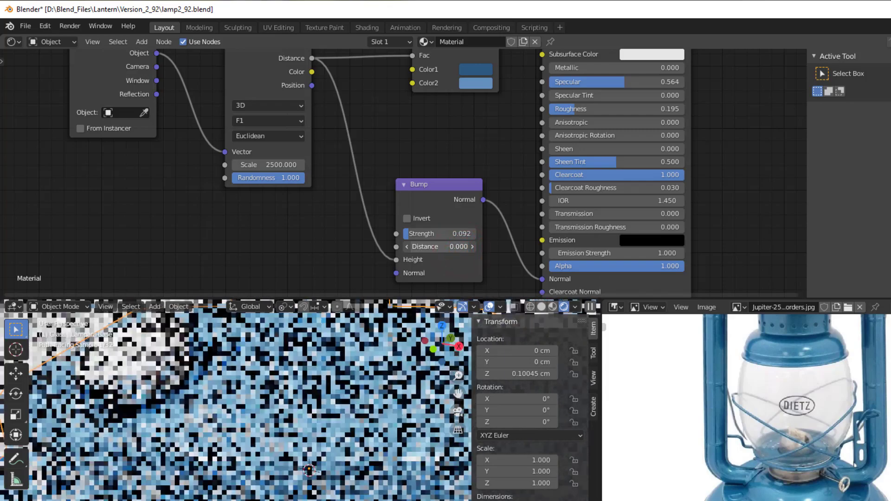
pyautogui.click(471, 248)
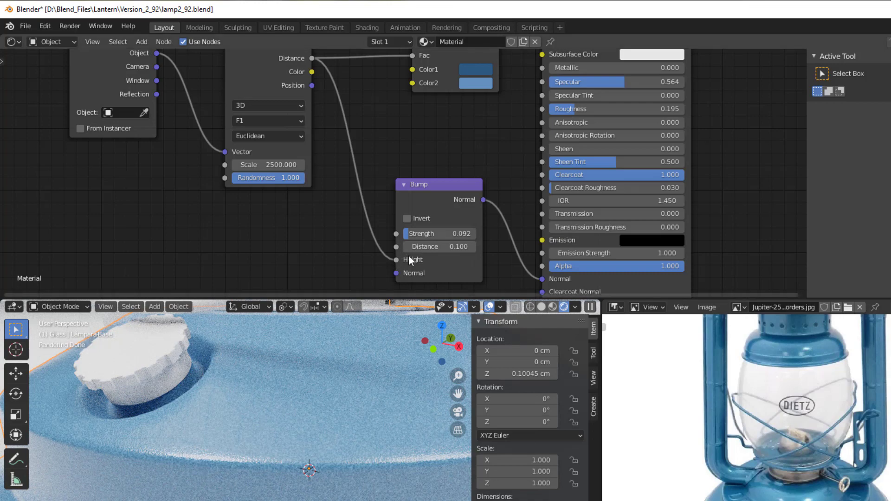
pyautogui.click(425, 247)
pyautogui.write('0.04')
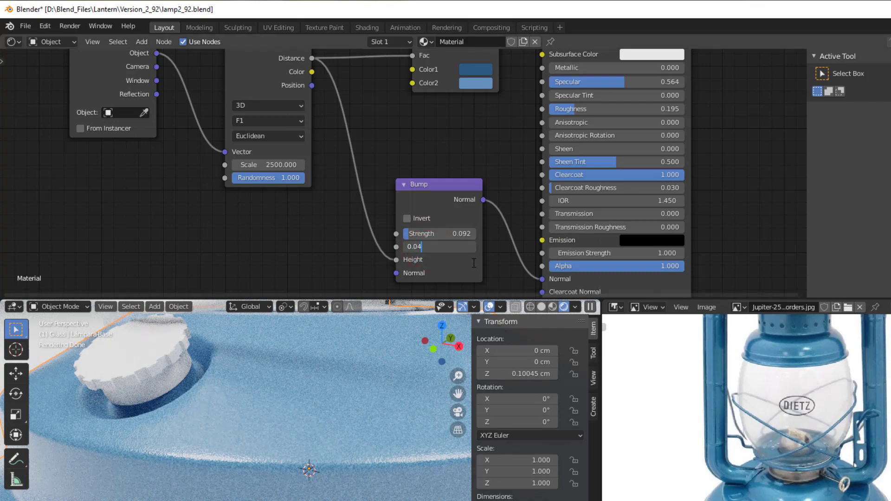
pyautogui.press('Return')
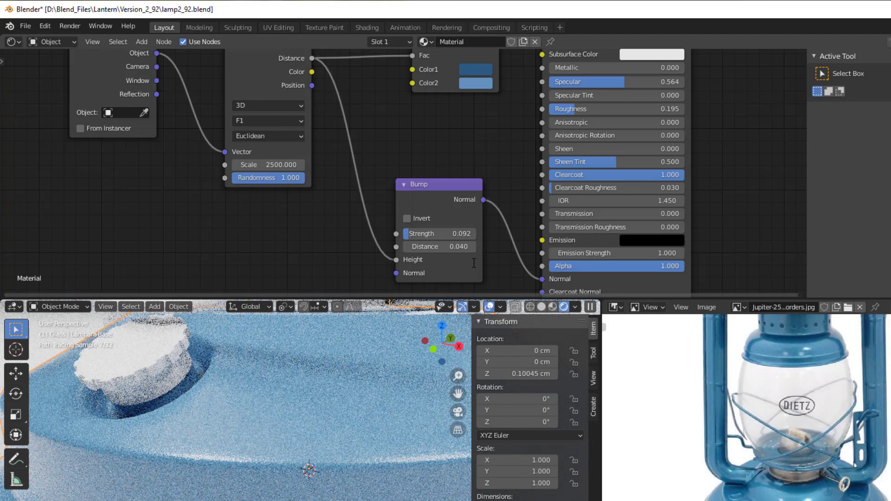
# Lower the Bump node's strength to 0.075 and check the grain on the lantern base from farther away.
pyautogui.click(409, 234)
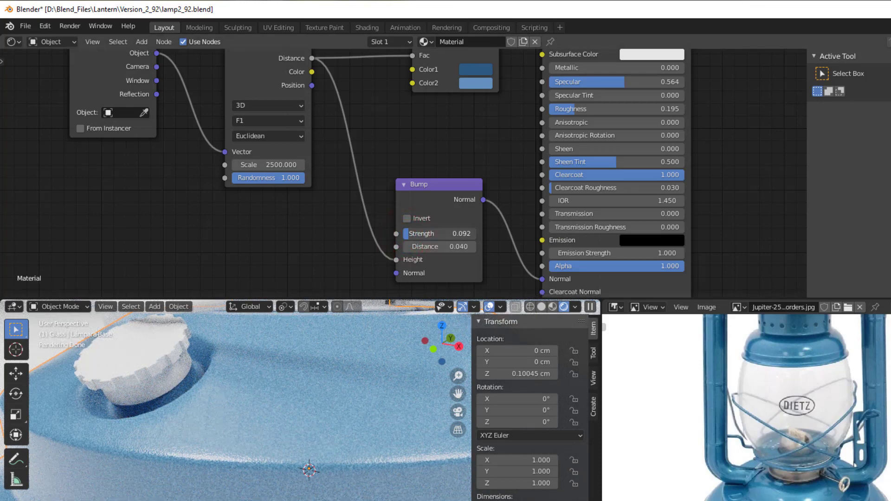
pyautogui.moveTo(409, 234); pyautogui.dragTo(393, 234)
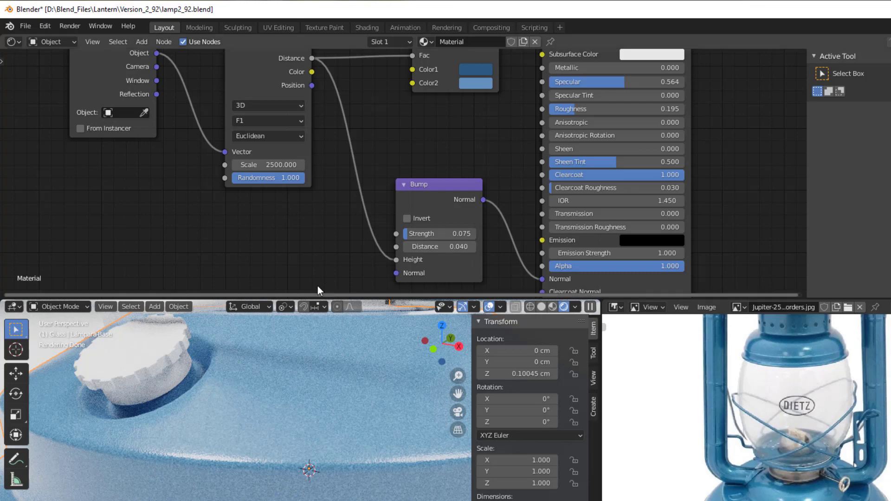
pyautogui.scroll(-2, 321, 270)
pyautogui.scroll(-4, 280, 480)
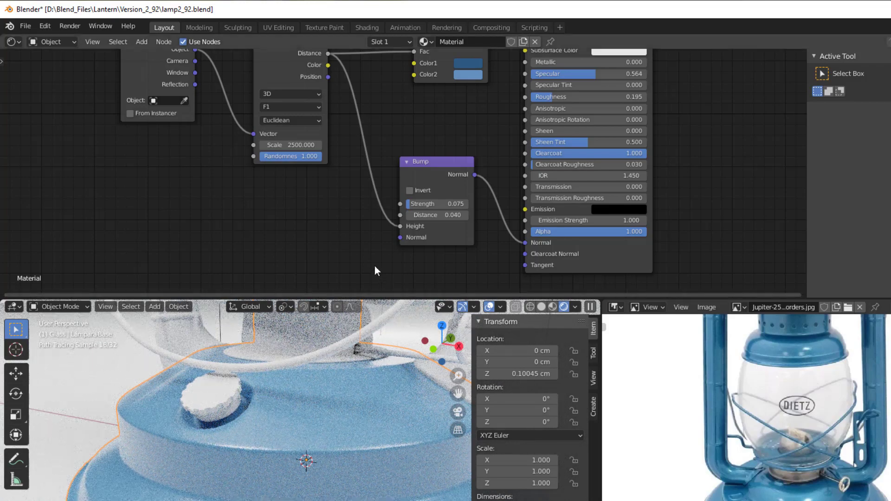
# Lower the Principled BSDF's roughness to 0.168.
pyautogui.scroll(2, 360, 232)
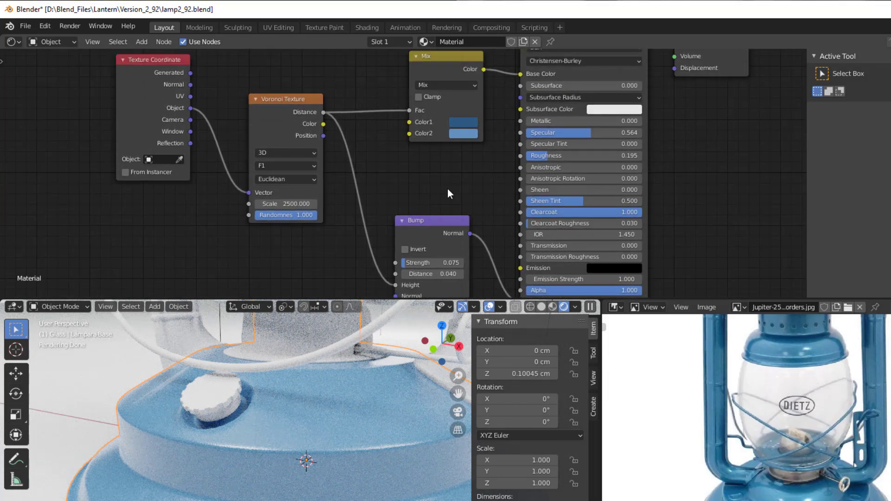
pyautogui.moveTo(568, 153); pyautogui.dragTo(557, 152)
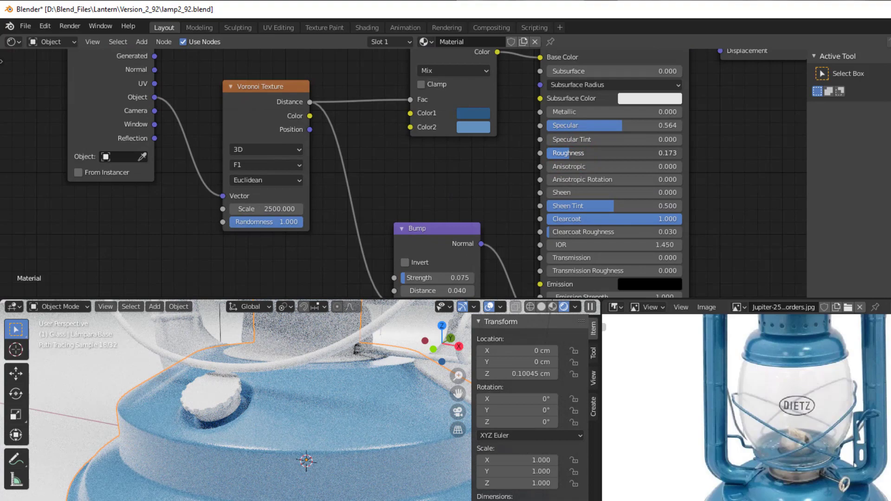
pyautogui.moveTo(570, 153); pyautogui.dragTo(570, 153)
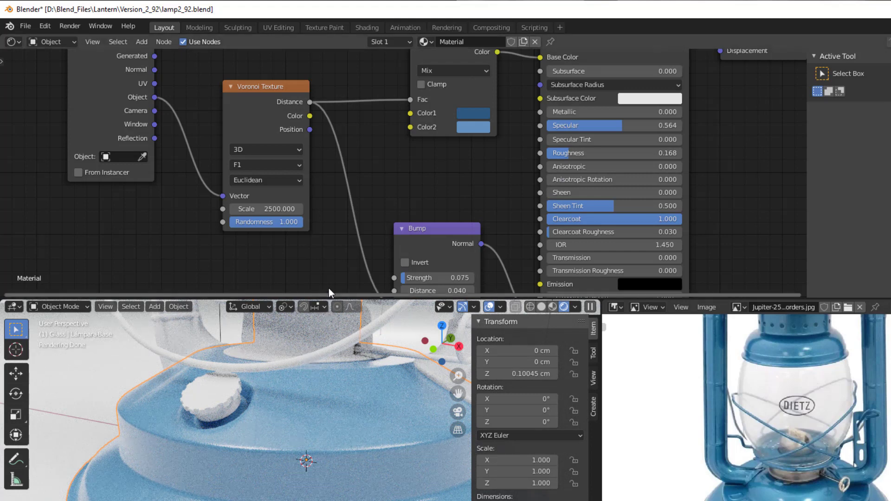
# Set the Bump node's strength to 0.025.
pyautogui.moveTo(328, 282); pyautogui.dragTo(348, 203, button='middle')
pyautogui.scroll(3, 358, 210)
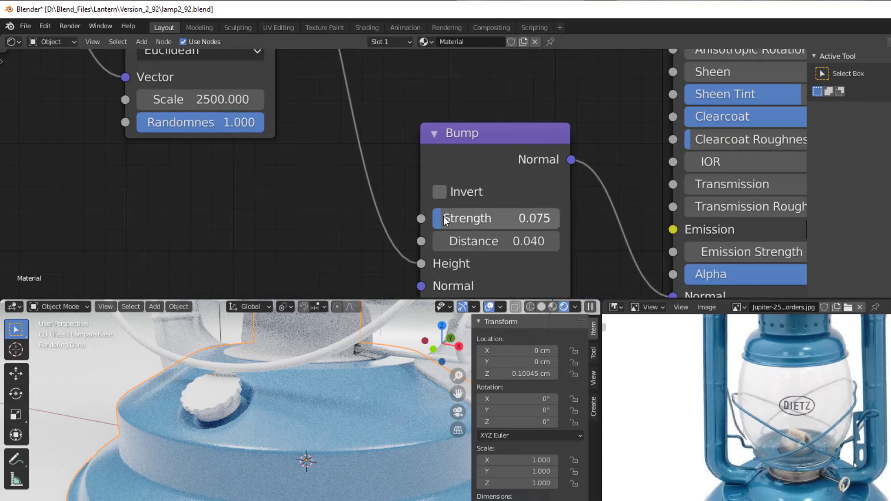
pyautogui.click(467, 219)
pyautogui.click(447, 219)
pyautogui.press('Delete')
pyautogui.press('Delete')
pyautogui.press('Delete')
pyautogui.press('Delete')
pyautogui.write('.0')
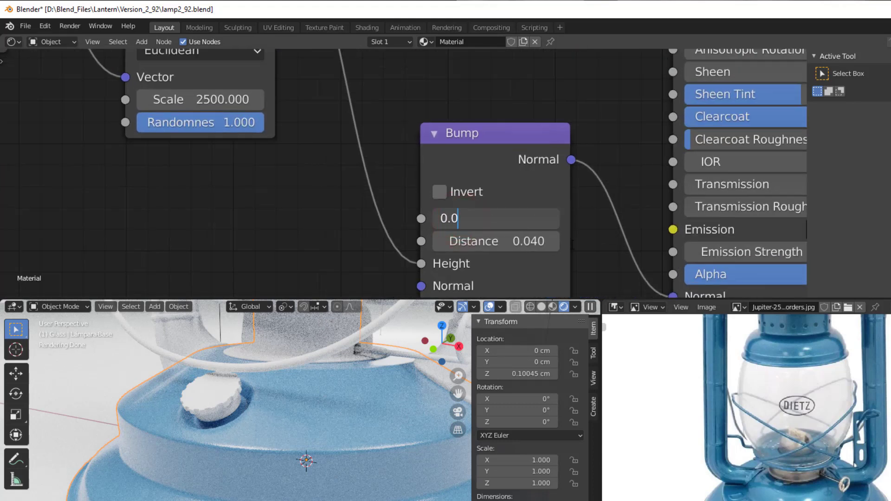
pyautogui.write('25')
pyautogui.press('Return')
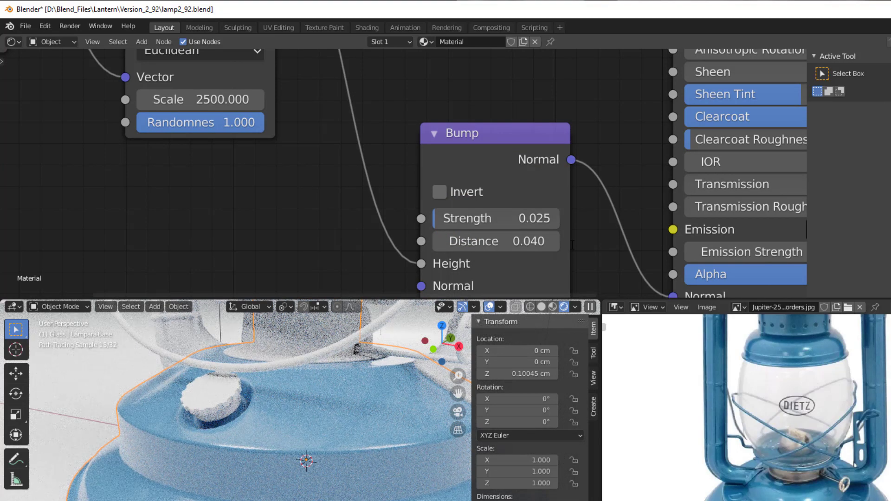
# Compare the rendered lantern base, near and far, with the base in the reference photo.
pyautogui.scroll(2, 236, 399)
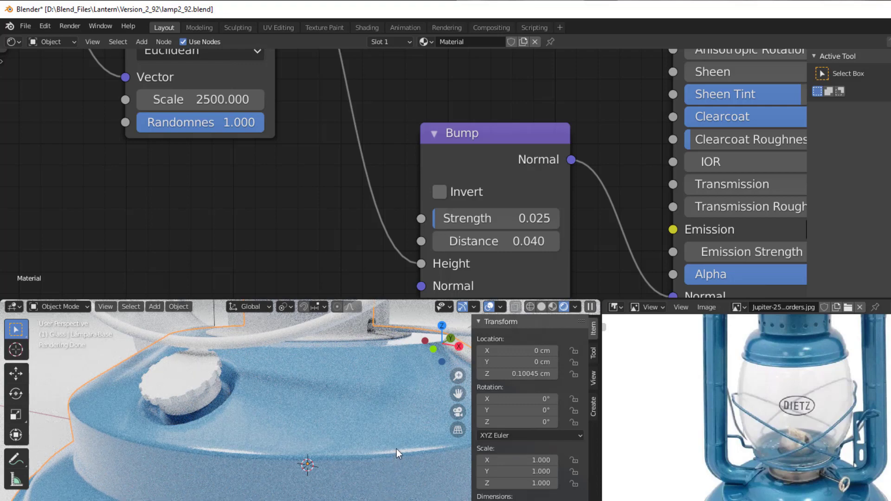
pyautogui.scroll(-2, 397, 461)
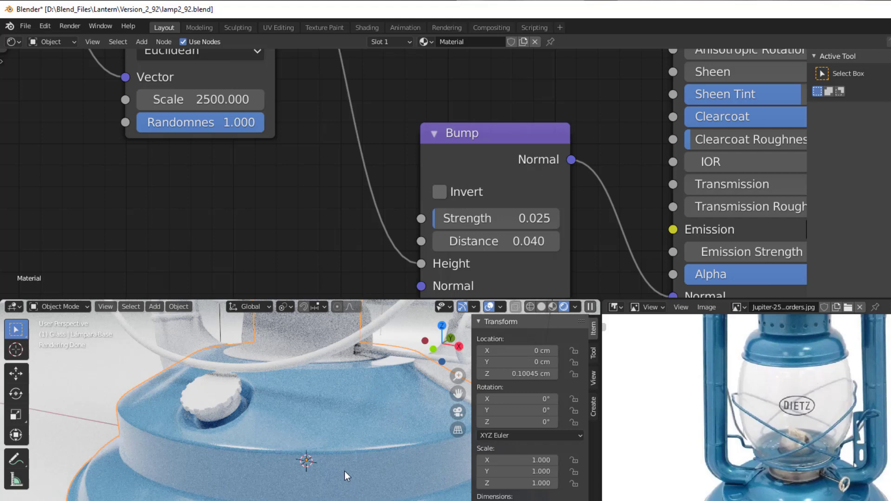
pyautogui.scroll(-2, 333, 429)
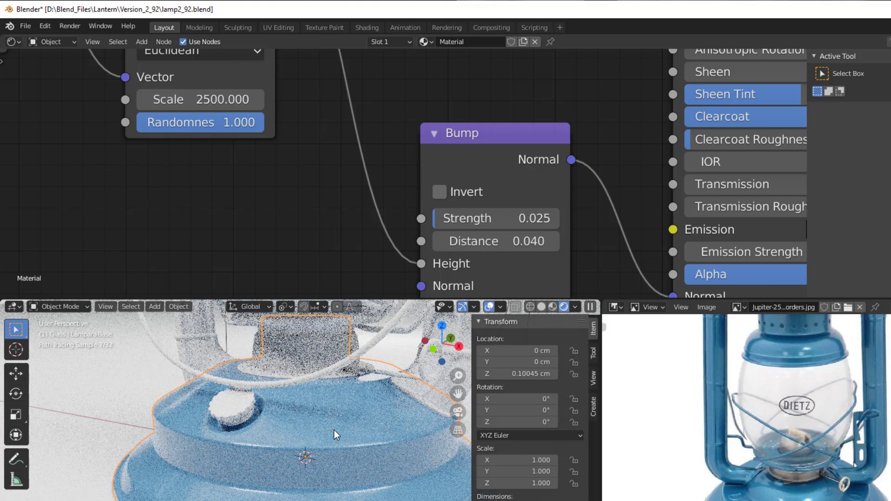
pyautogui.scroll(-1, 686, 499)
pyautogui.moveTo(690, 500); pyautogui.dragTo(677, 433, button='middle')
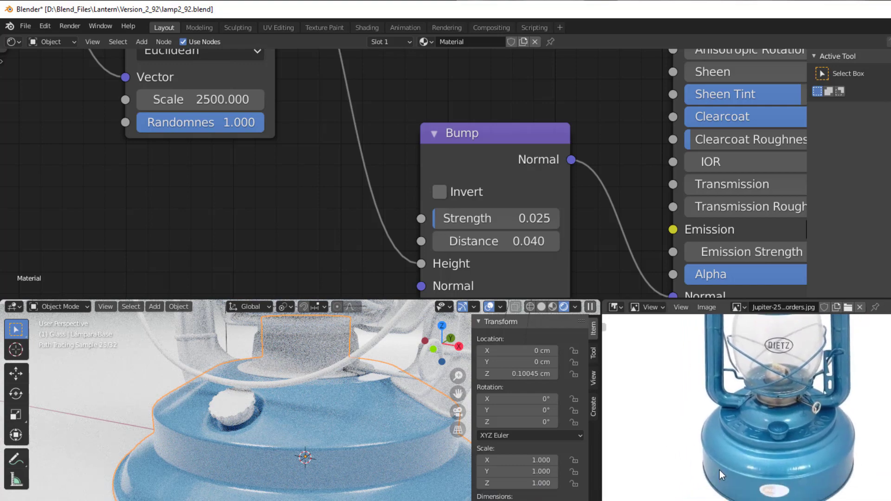
pyautogui.scroll(1, 725, 472)
pyautogui.scroll(2, 403, 456)
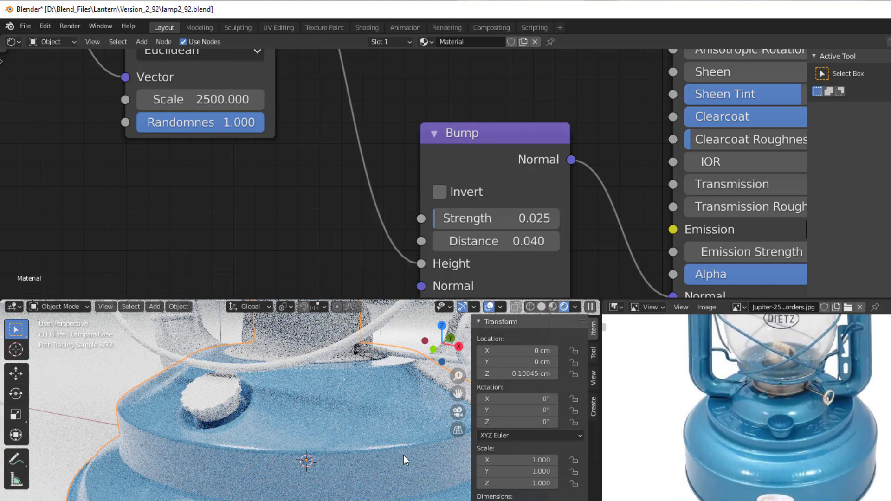
# Shift the Mix node's Color2 to a slightly deeper, more saturated blue.
pyautogui.moveTo(350, 203); pyautogui.dragTo(400, 103, button='middle')
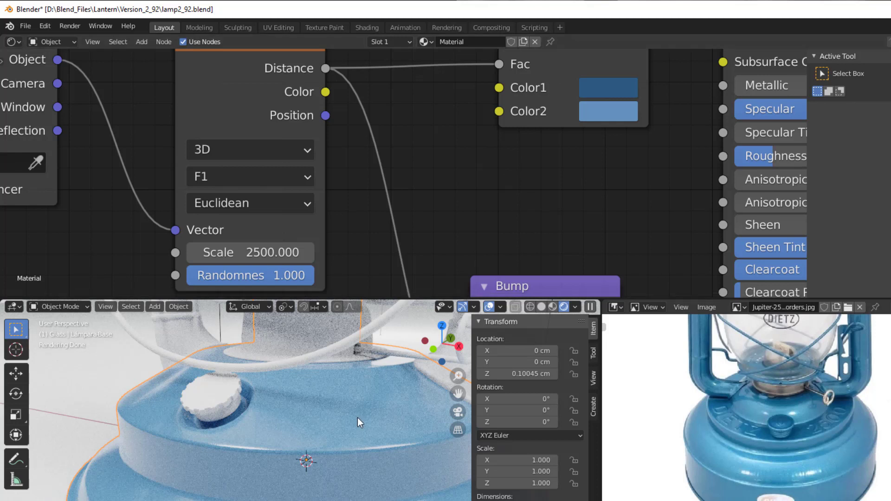
pyautogui.moveTo(564, 216); pyautogui.dragTo(554, 285, button='middle')
pyautogui.scroll(1, 553, 282)
pyautogui.click(594, 179)
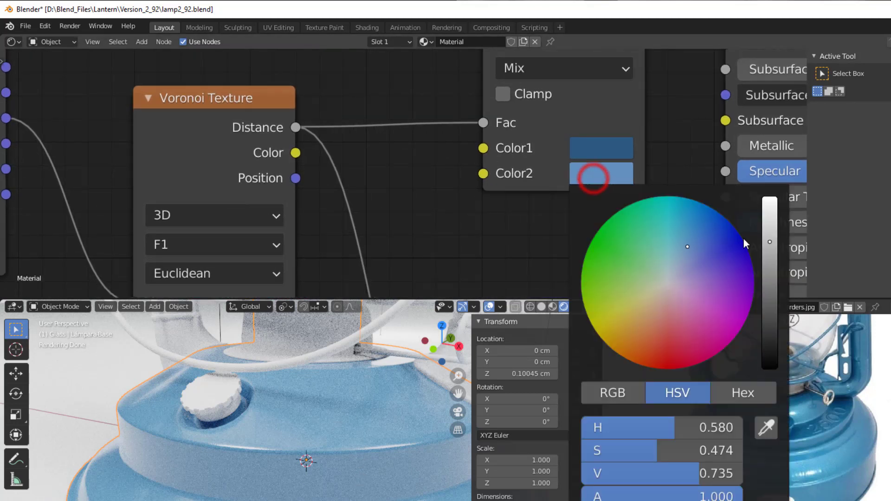
pyautogui.click(689, 247)
pyautogui.moveTo(689, 247); pyautogui.dragTo(692, 244)
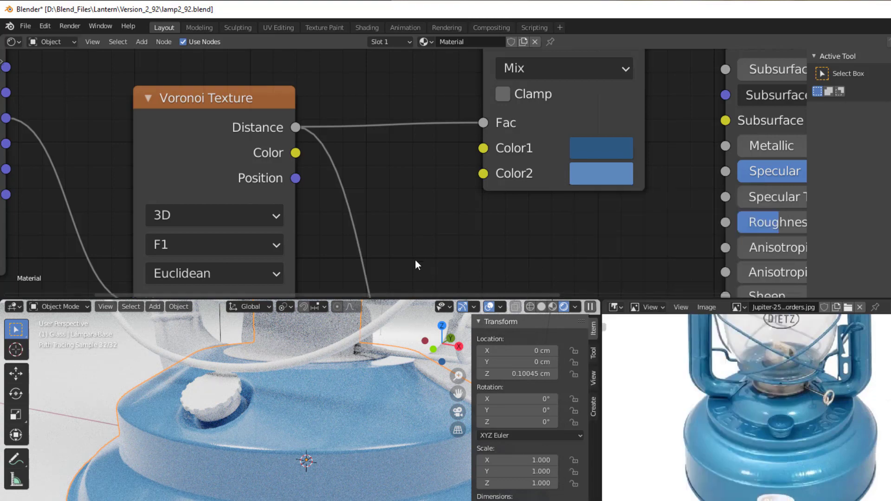
# Try the Principled BSDF's metallic value at 1.0, and set it to 0.105.
pyautogui.scroll(-1, 337, 446)
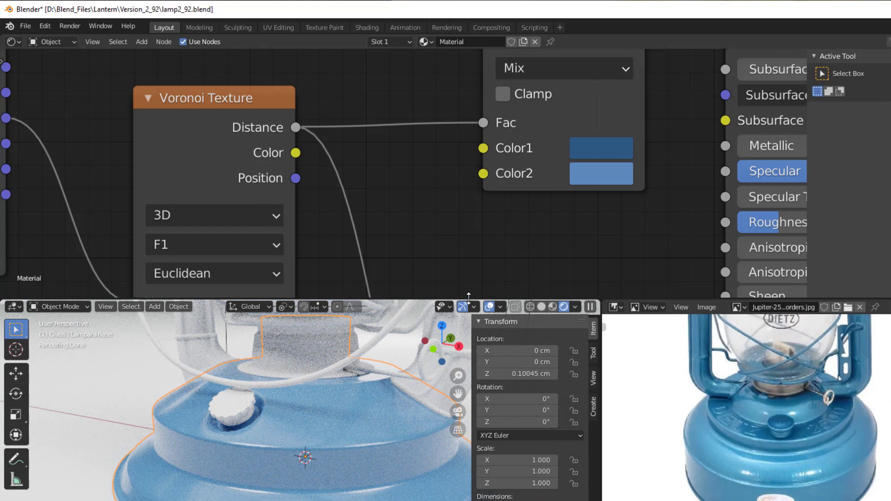
pyautogui.scroll(-1, 571, 251)
pyautogui.moveTo(571, 253); pyautogui.dragTo(533, 247, button='middle')
pyautogui.moveTo(422, 248); pyautogui.dragTo(374, 255, button='middle')
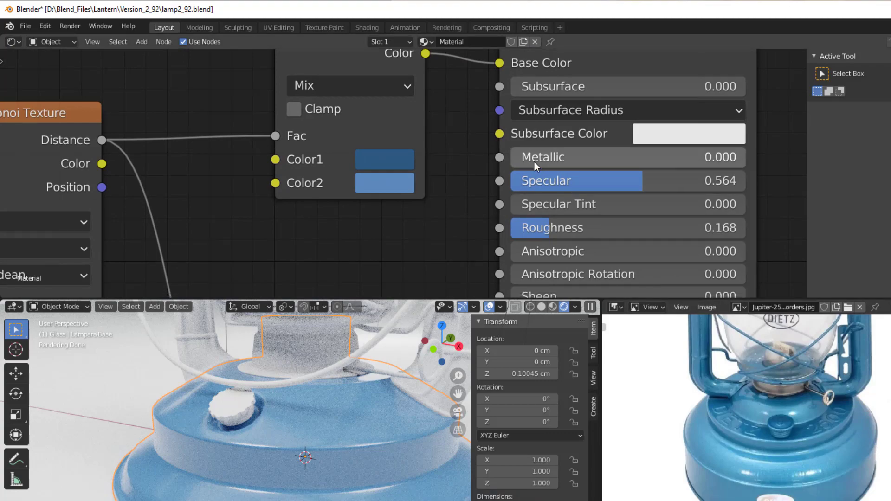
pyautogui.moveTo(534, 159); pyautogui.dragTo(673, 159)
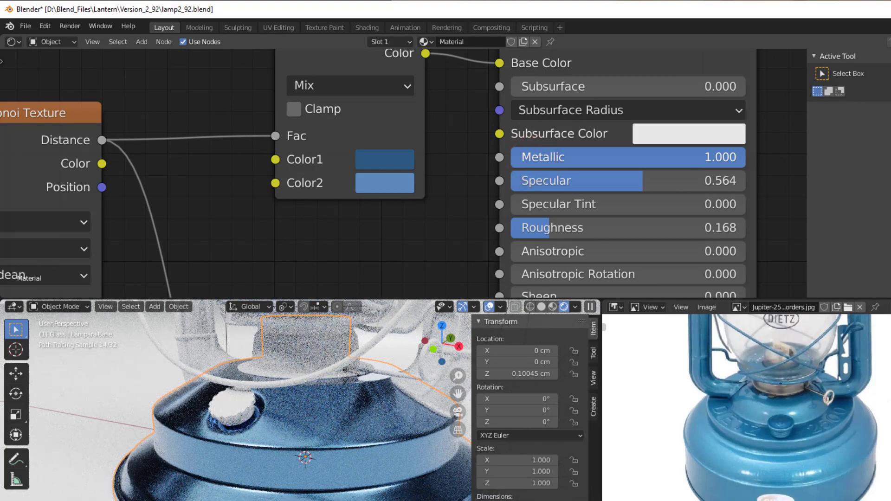
pyautogui.moveTo(743, 156)
pyautogui.mouseDown()
pyautogui.moveTo(528, 157)
pyautogui.moveTo(535, 157)
pyautogui.mouseUp()
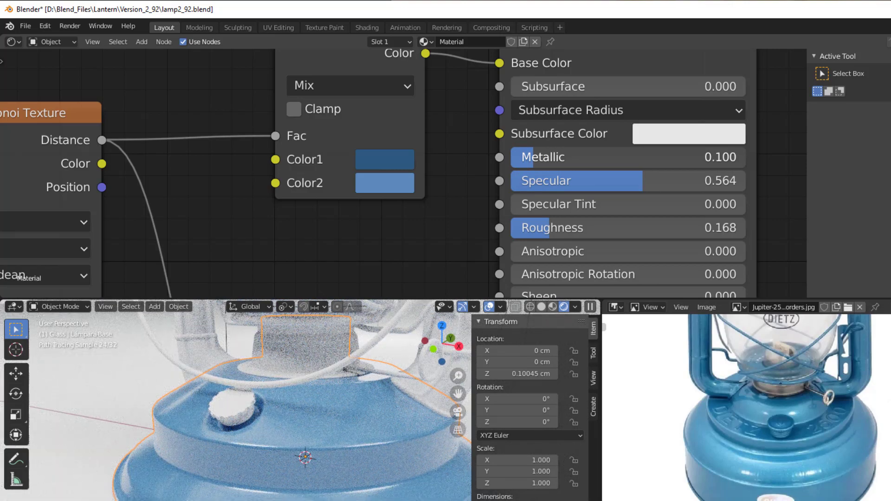
pyautogui.moveTo(535, 157); pyautogui.dragTo(537, 157)
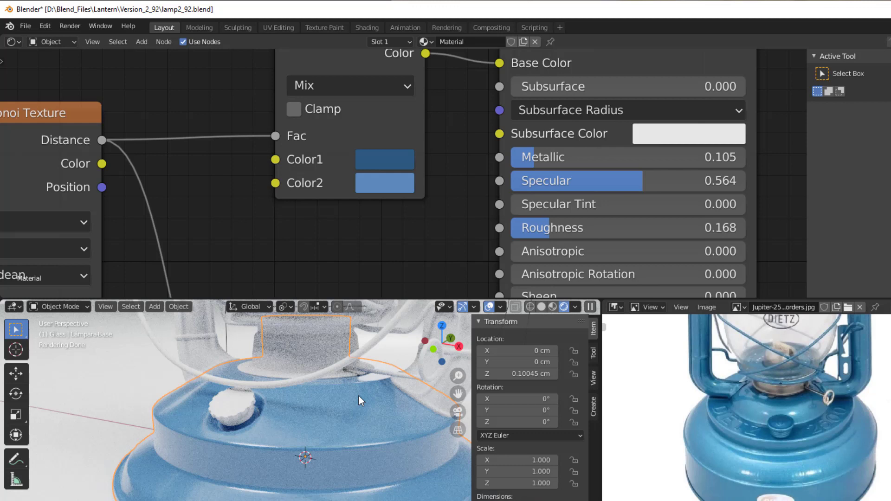
# Shift the Mix node's Color1 to a greener blue with hue 0.553, saturation 0.678 and value 0.496.
pyautogui.scroll(-1, 417, 242)
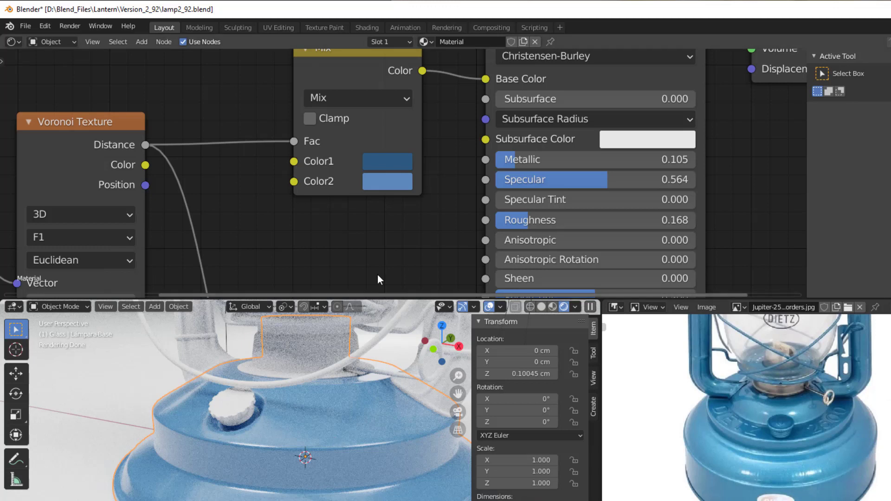
pyautogui.moveTo(373, 241); pyautogui.dragTo(417, 225, button='middle')
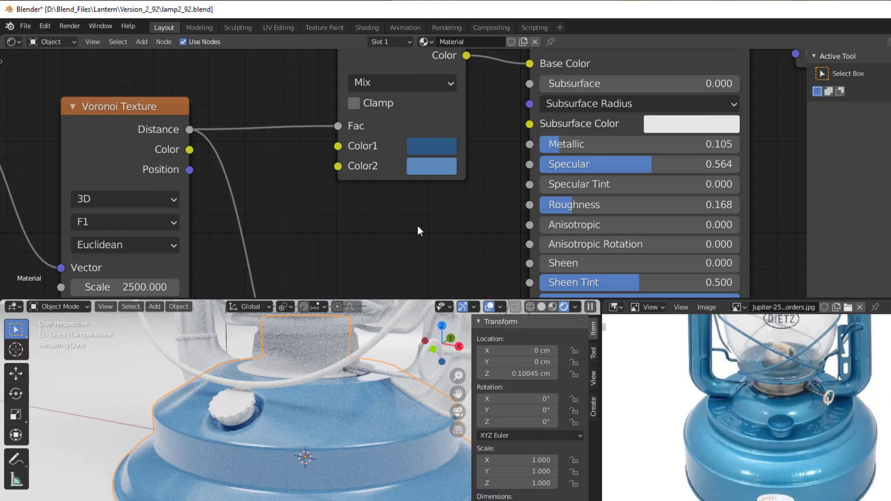
pyautogui.moveTo(417, 225); pyautogui.dragTo(422, 244, button='middle')
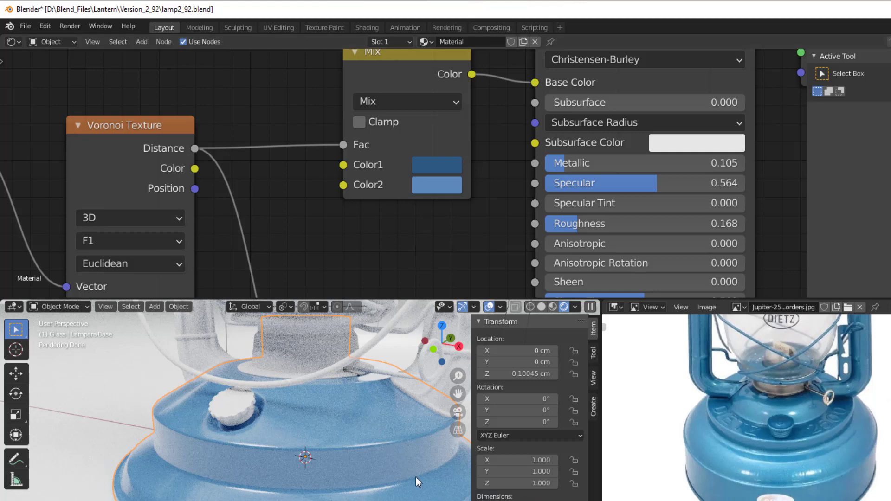
pyautogui.click(441, 168)
pyautogui.moveTo(508, 209); pyautogui.dragTo(506, 208)
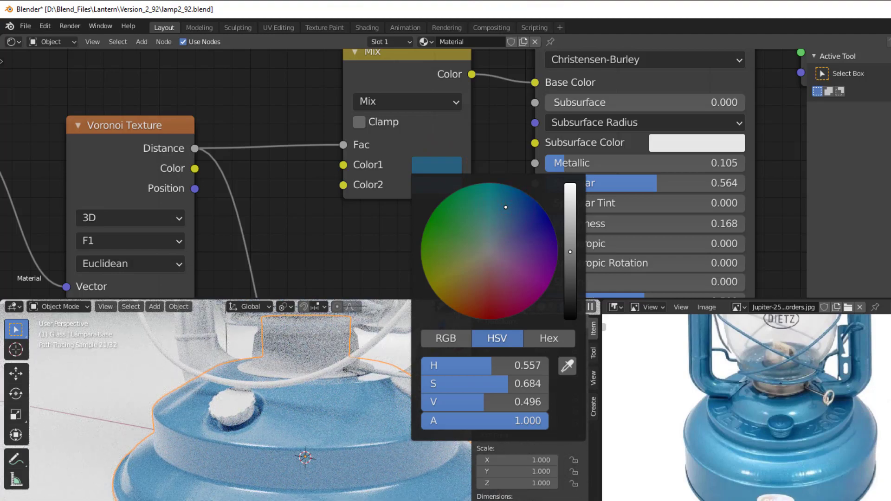
pyautogui.moveTo(506, 207); pyautogui.dragTo(504, 207)
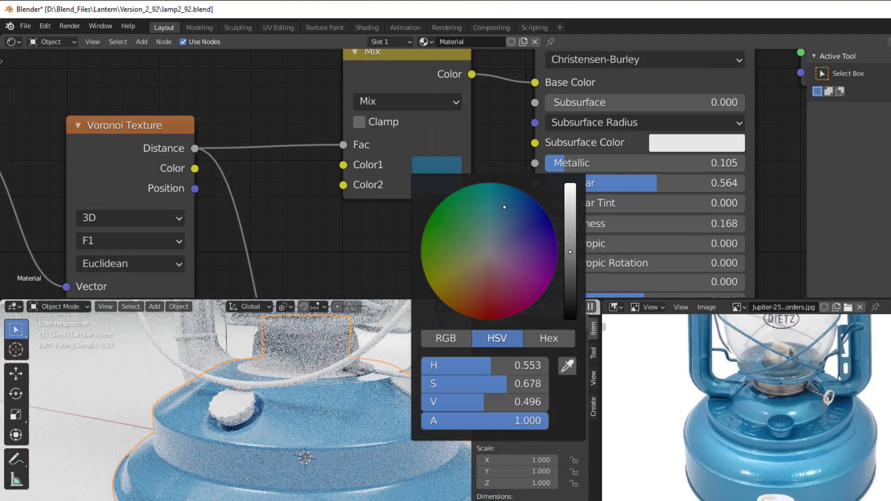
pyautogui.click(310, 251)
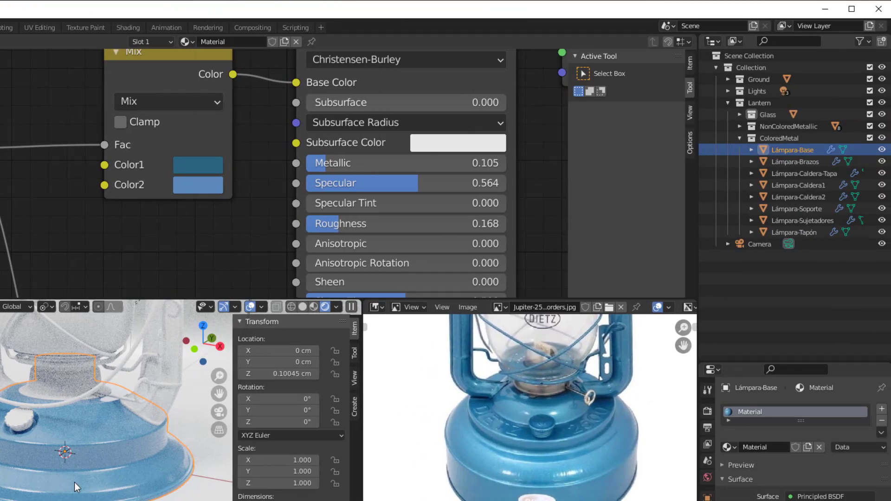
# Select all objects in the ColoredMetal collection with Lámpara-Base active, link its material to them, and deselect the lantern parts.
pyautogui.scroll(-3, 76, 474)
pyautogui.keyDown('shift'); pyautogui.moveTo(88, 427); pyautogui.dragTo(92, 494, button='middle'); pyautogui.keyUp('shift')
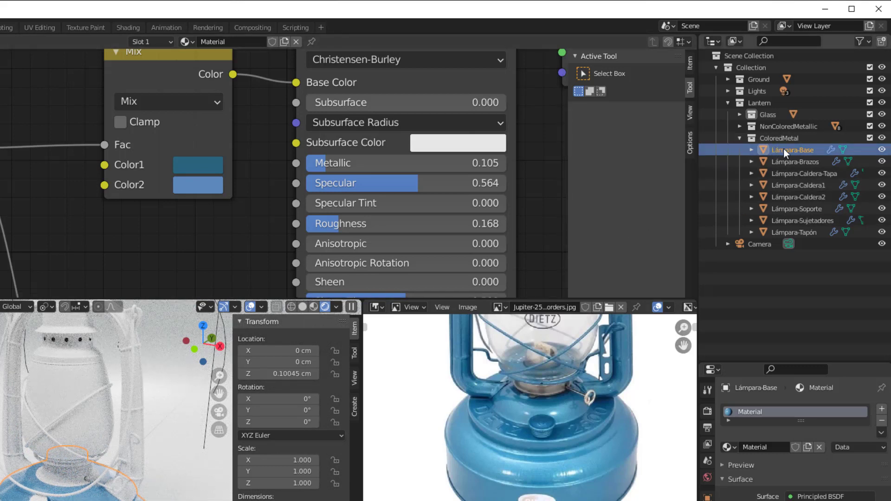
pyautogui.click(785, 161)
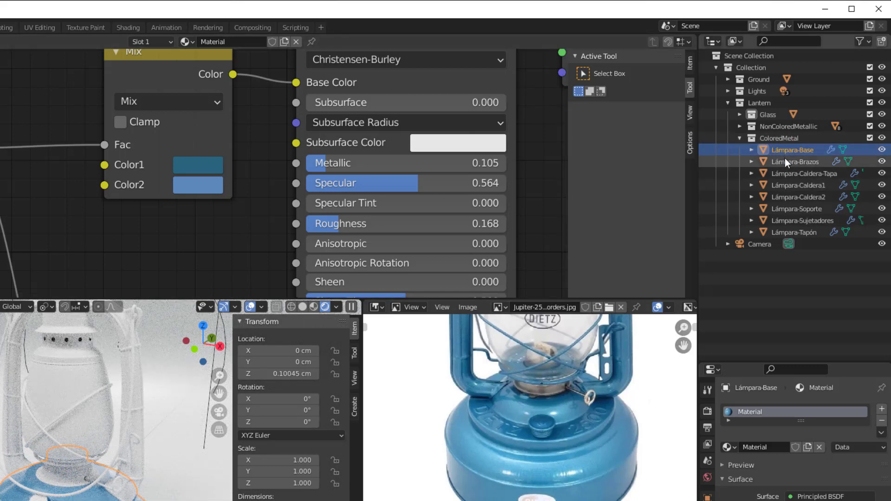
pyautogui.keyDown('shift'); pyautogui.click(788, 232); pyautogui.keyUp('shift')
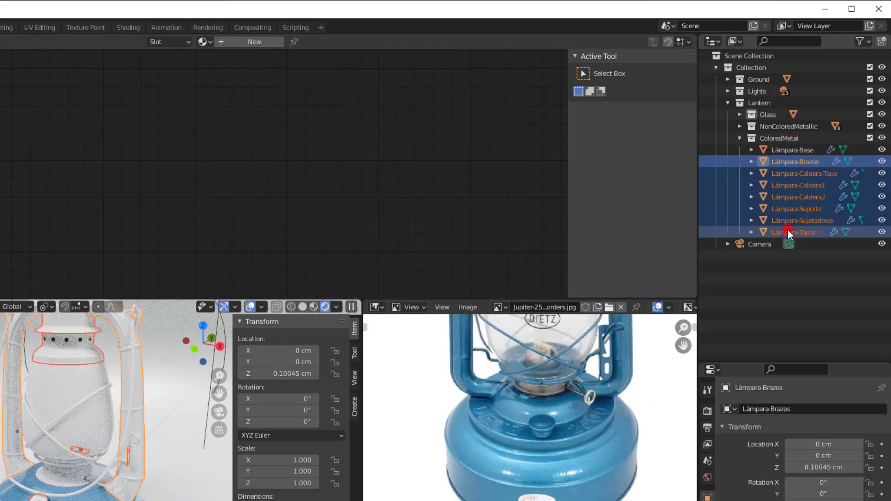
pyautogui.keyDown('ctrl'); pyautogui.click(787, 150); pyautogui.keyUp('ctrl')
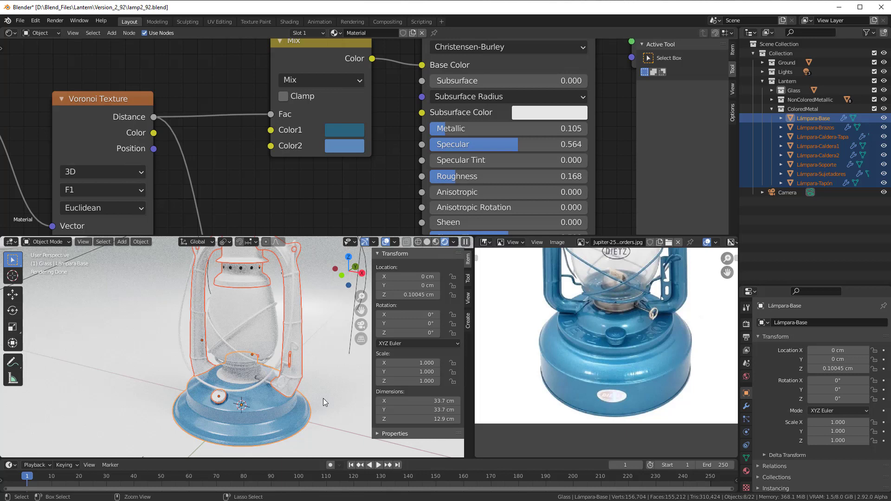
pyautogui.hotkey('ctrl', 'l')
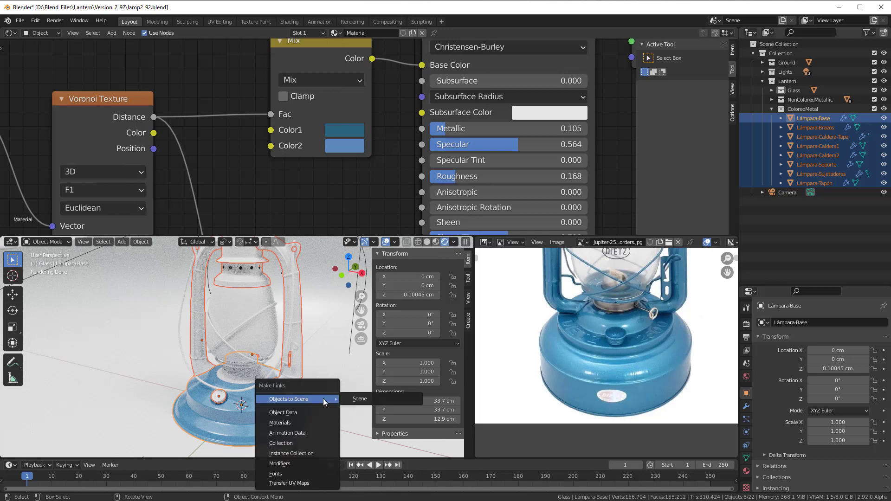
pyautogui.click(305, 421)
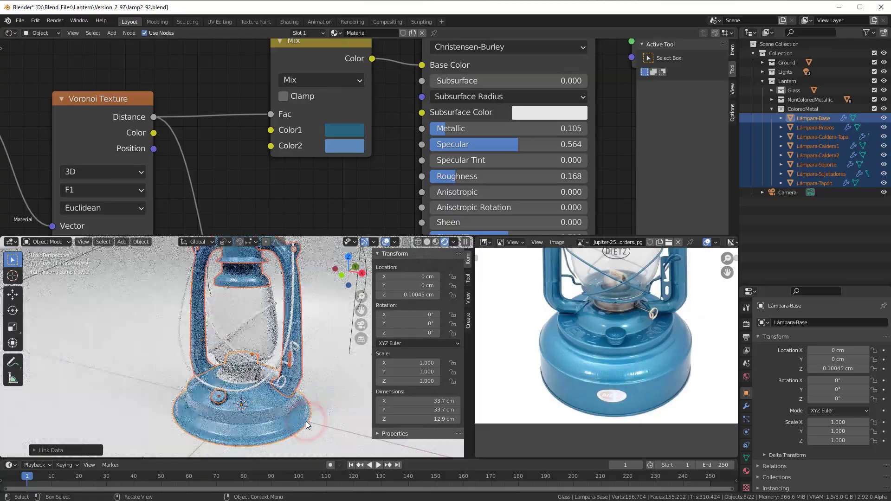
pyautogui.click(329, 380)
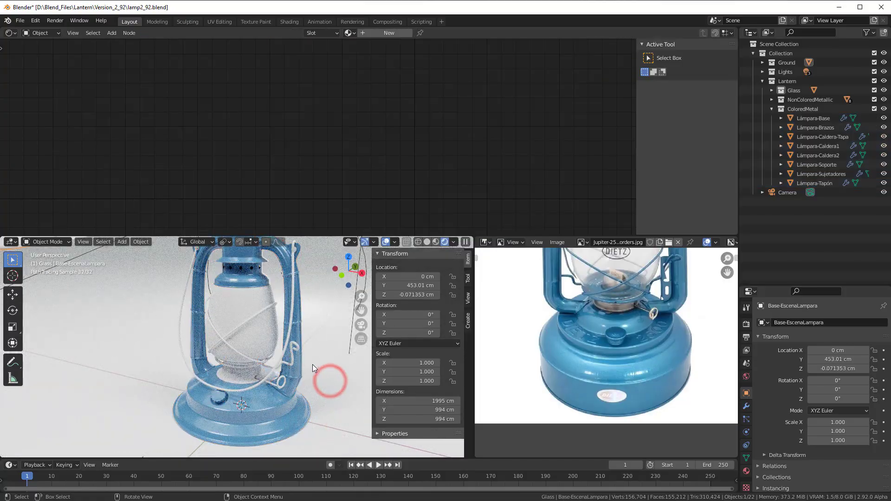
# Reselect the ColoredMetal objects from Lámpara-Brazos to Lámpara-Tapón, make Lámpara-Base active, link its material to them again, and deselect them.
pyautogui.moveTo(313, 364)
pyautogui.mouseDown(button='middle')
pyautogui.moveTo(320, 369)
pyautogui.moveTo(233, 387)
pyautogui.moveTo(275, 390)
pyautogui.mouseUp(button='middle')
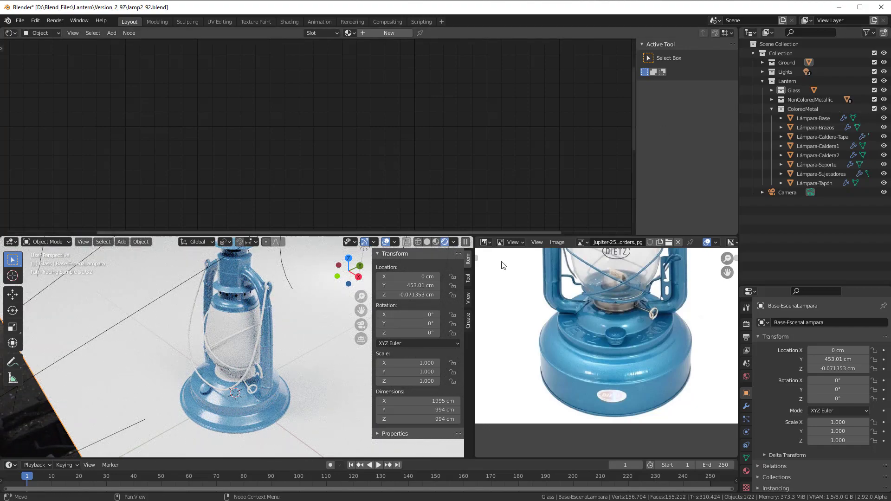
pyautogui.scroll(4, 246, 424)
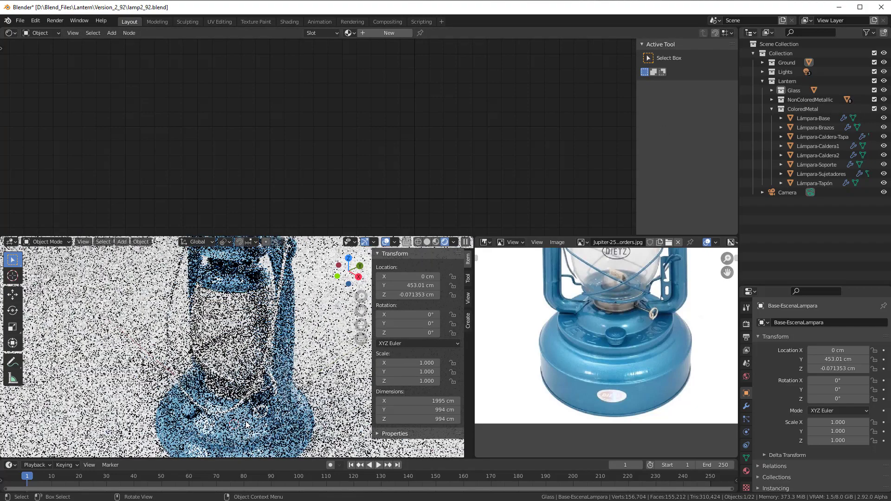
pyautogui.click(245, 428)
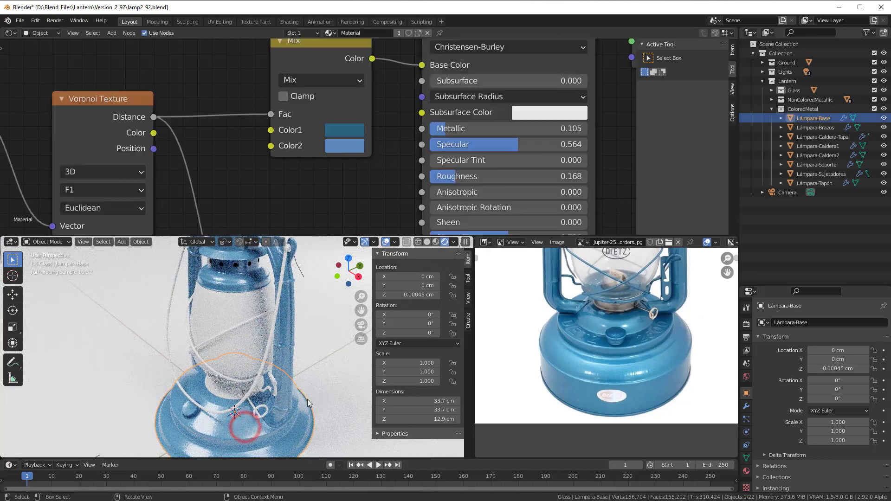
pyautogui.click(810, 126)
pyautogui.keyDown('shift'); pyautogui.click(808, 181); pyautogui.keyUp('shift')
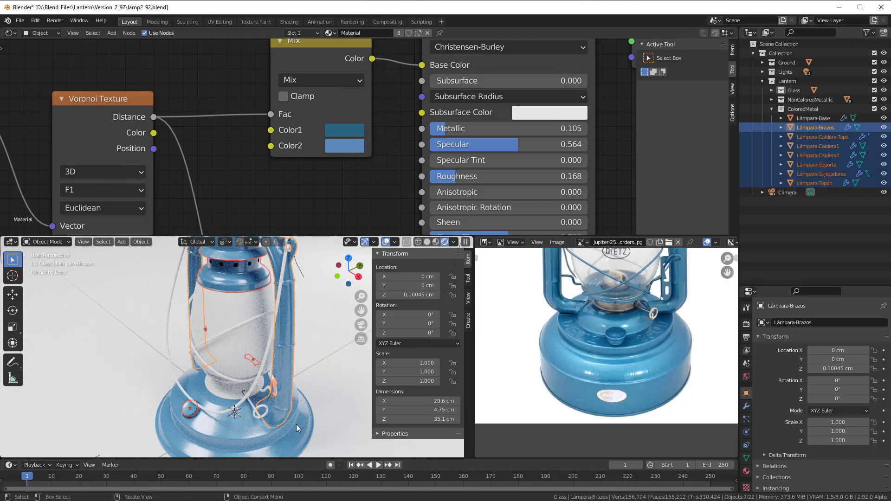
pyautogui.keyDown('ctrl'); pyautogui.click(808, 118); pyautogui.keyUp('ctrl')
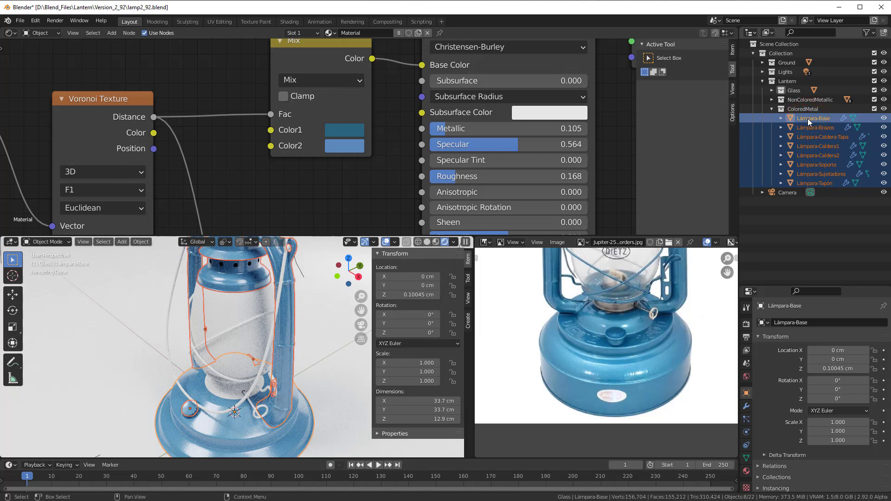
pyautogui.rightClick(317, 374)
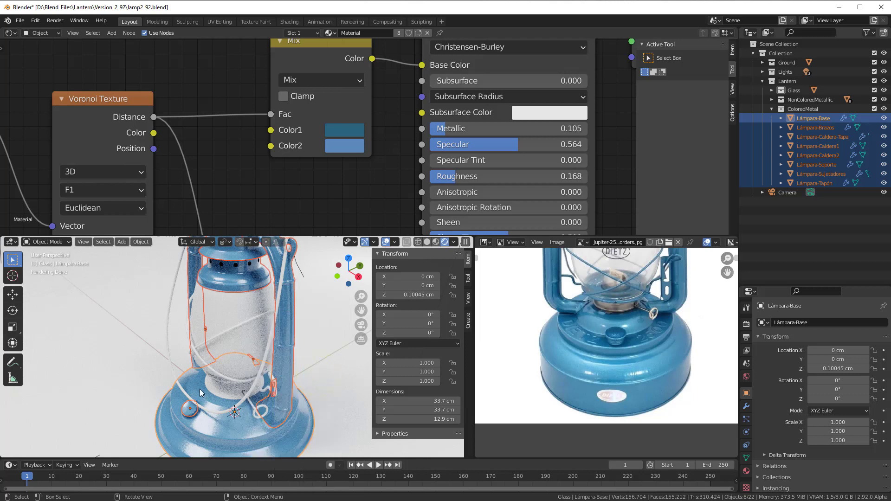
pyautogui.hotkey('ctrl', 'l')
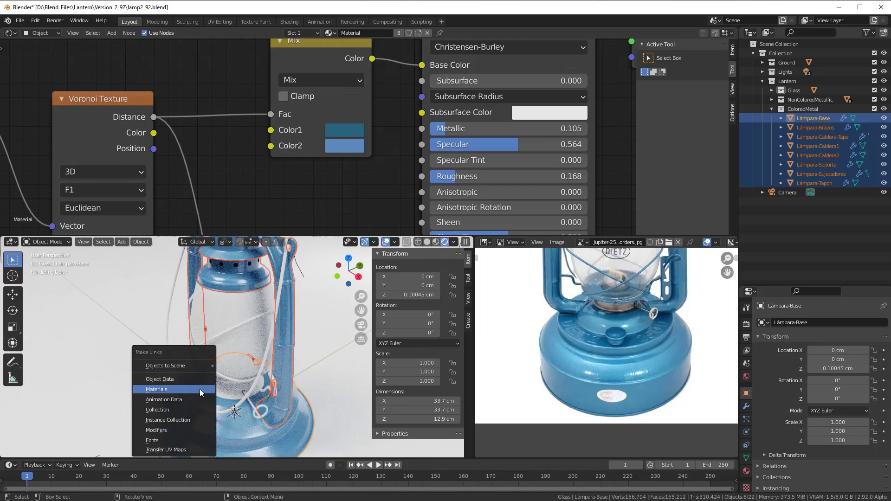
pyautogui.click(200, 389)
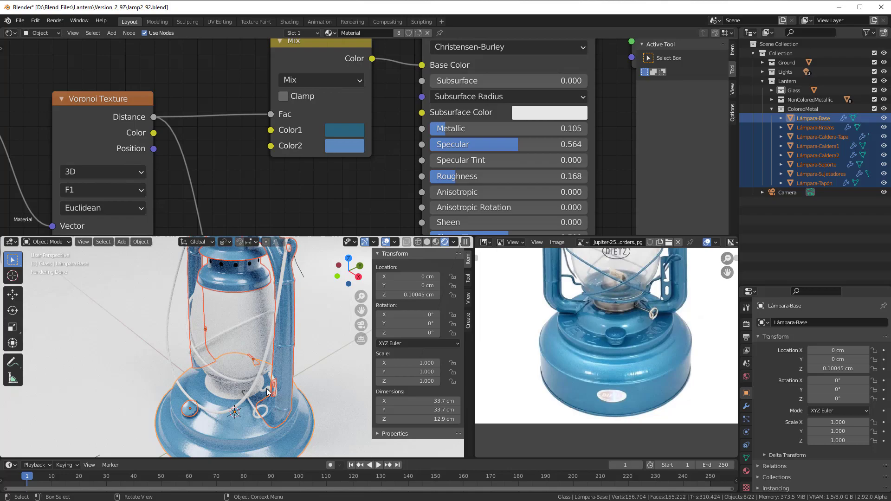
pyautogui.click(328, 375)
# Compare the blue metal parts of the rendered lantern with the whole lantern in the reference image.
pyautogui.moveTo(327, 375); pyautogui.dragTo(347, 356, button='middle')
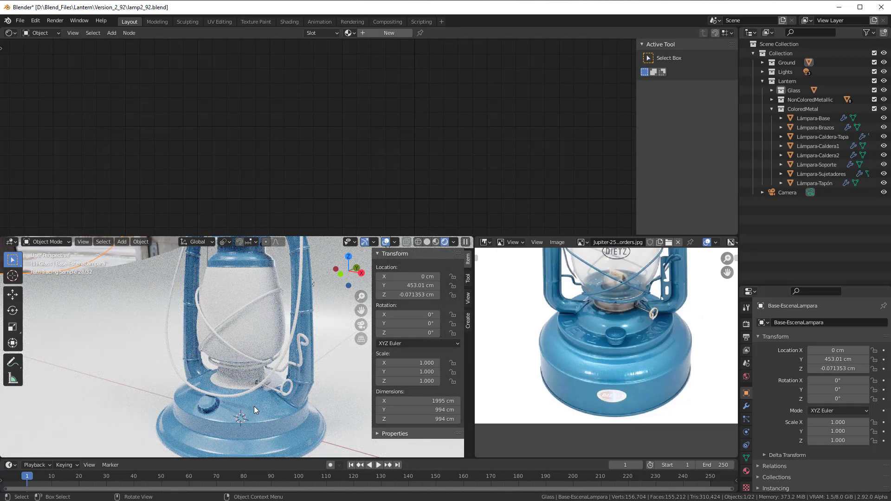
pyautogui.scroll(1, 254, 406)
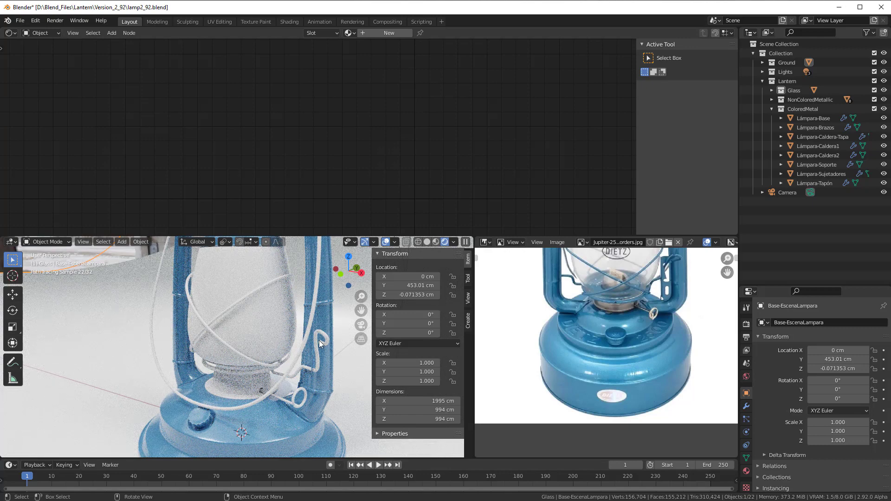
pyautogui.scroll(-2, 318, 372)
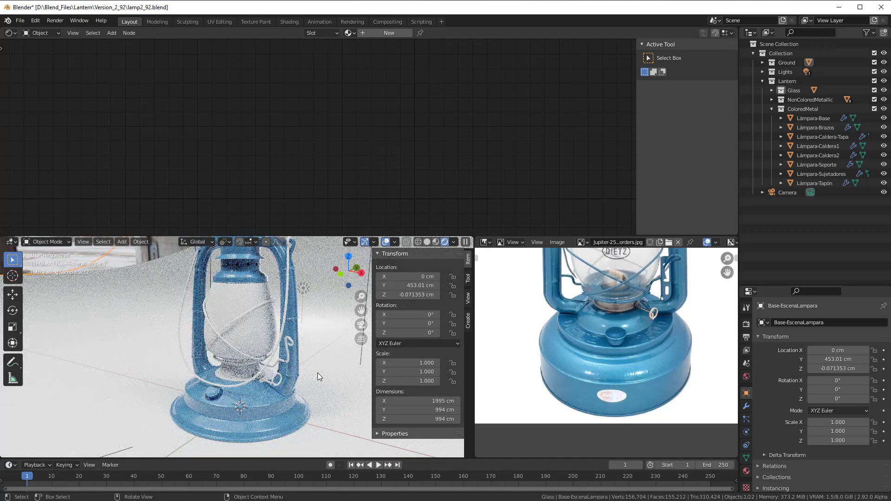
pyautogui.scroll(-3, 573, 358)
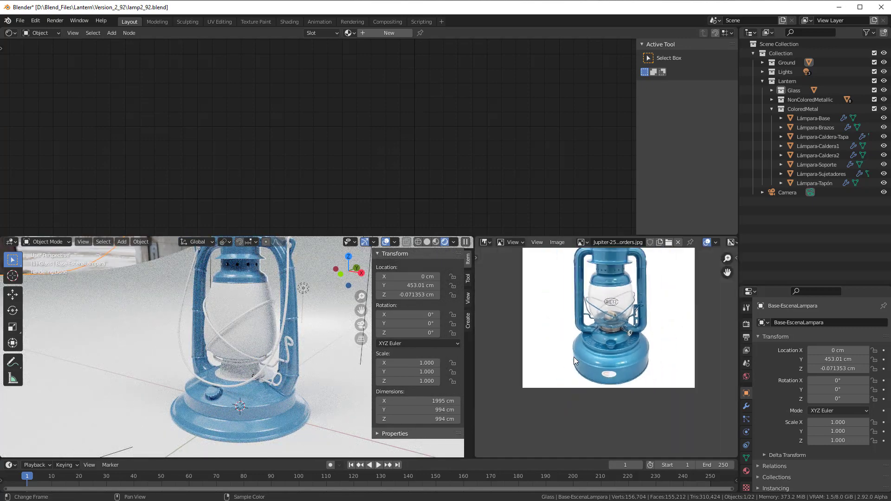
pyautogui.moveTo(573, 358); pyautogui.dragTo(560, 399, button='middle')
pyautogui.moveTo(295, 384); pyautogui.dragTo(300, 392, button='middle')
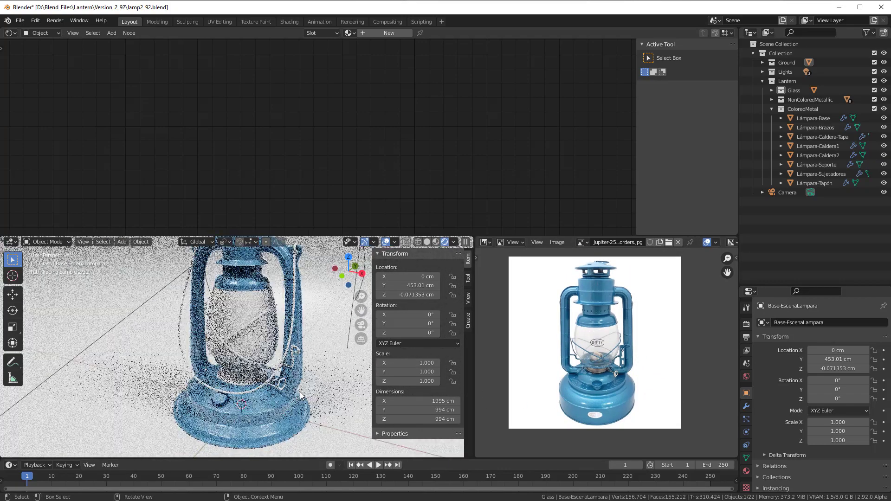